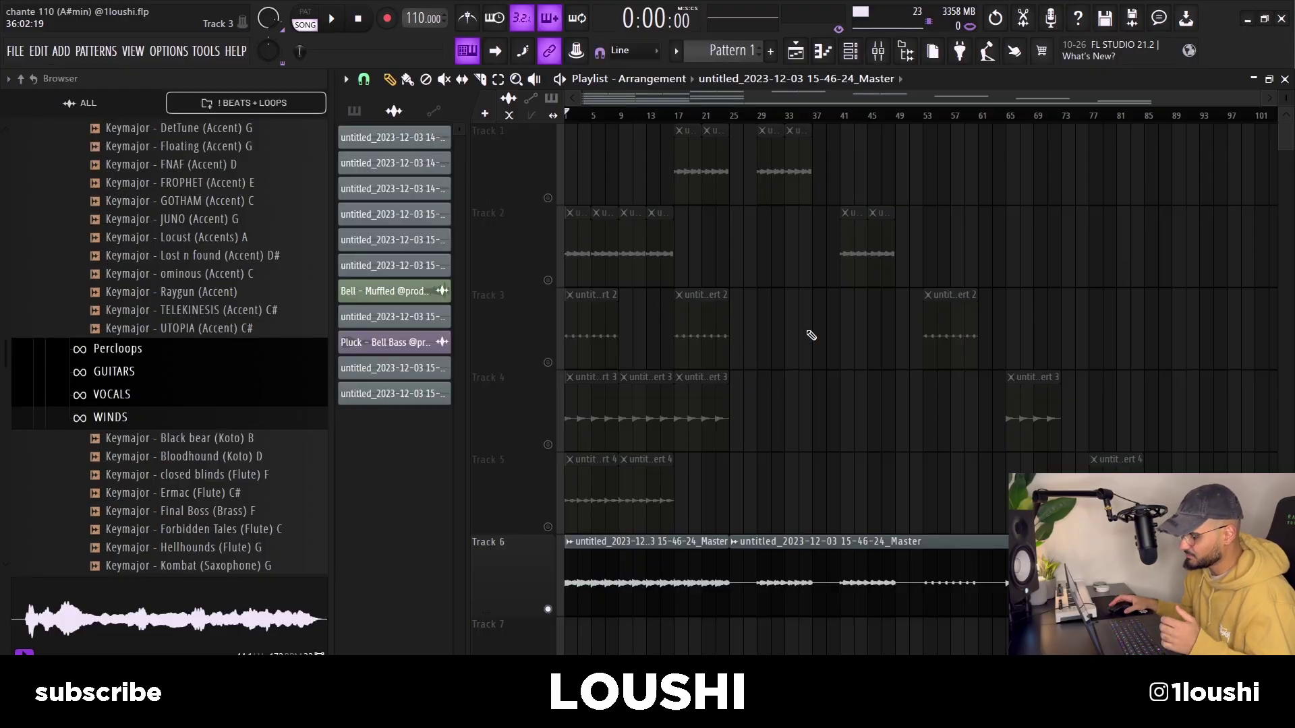
Zoom into the Playlist and select every clip on Track 2.
scroll(980, 423, "up", 2)
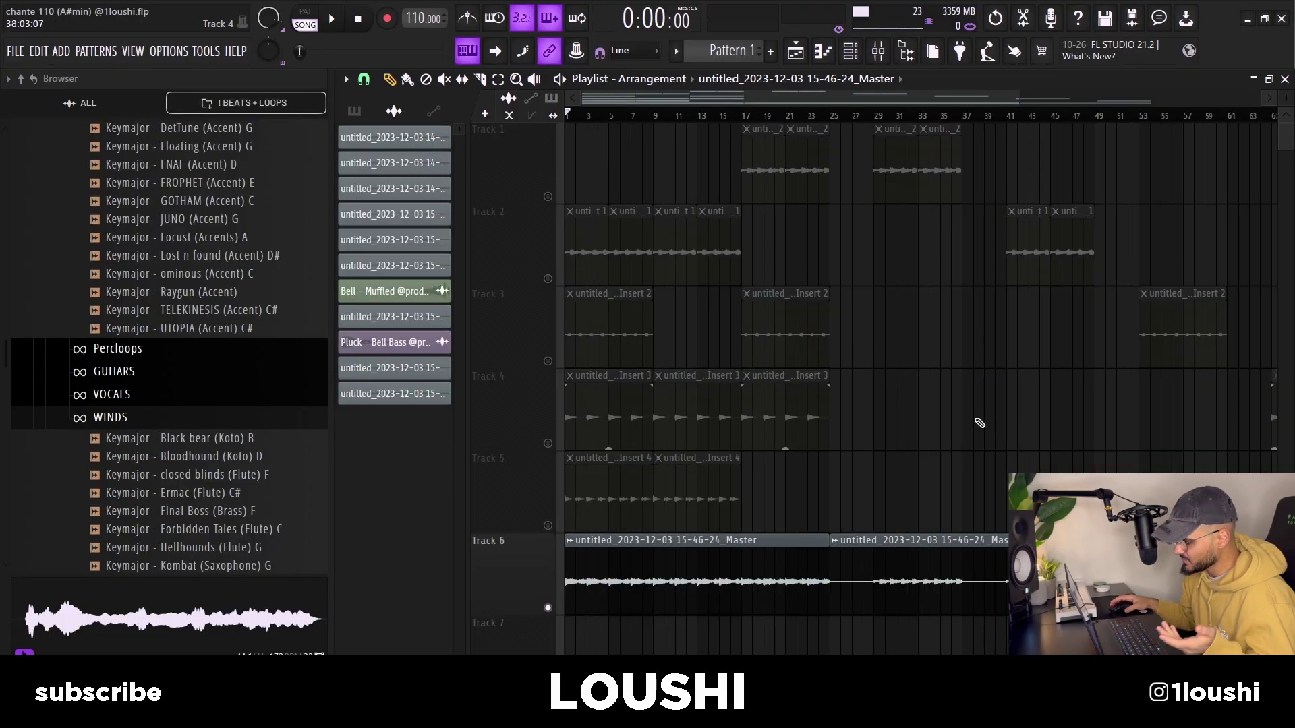
left_click(557, 269)
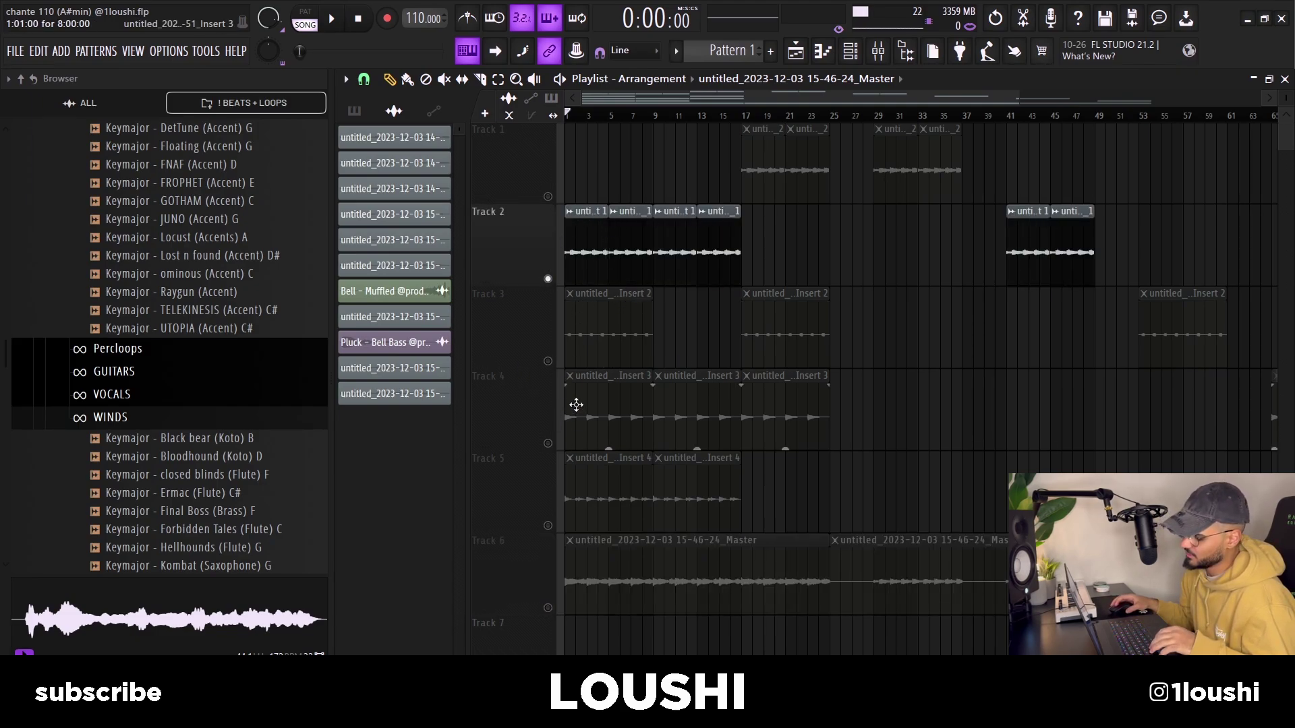
Move the song start position from bar 4 to bar 3 on the Playlist ruler.
left_click(598, 116)
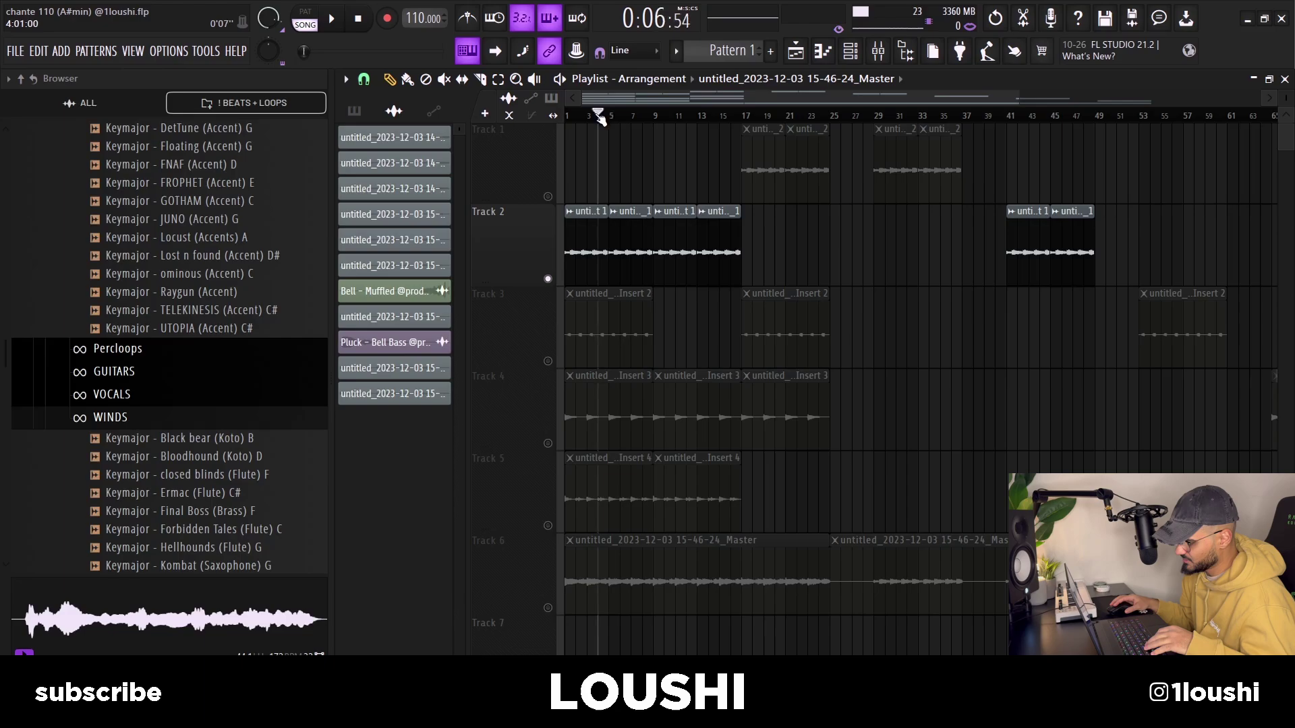
left_click(597, 116)
scroll(609, 115, "up", 2)
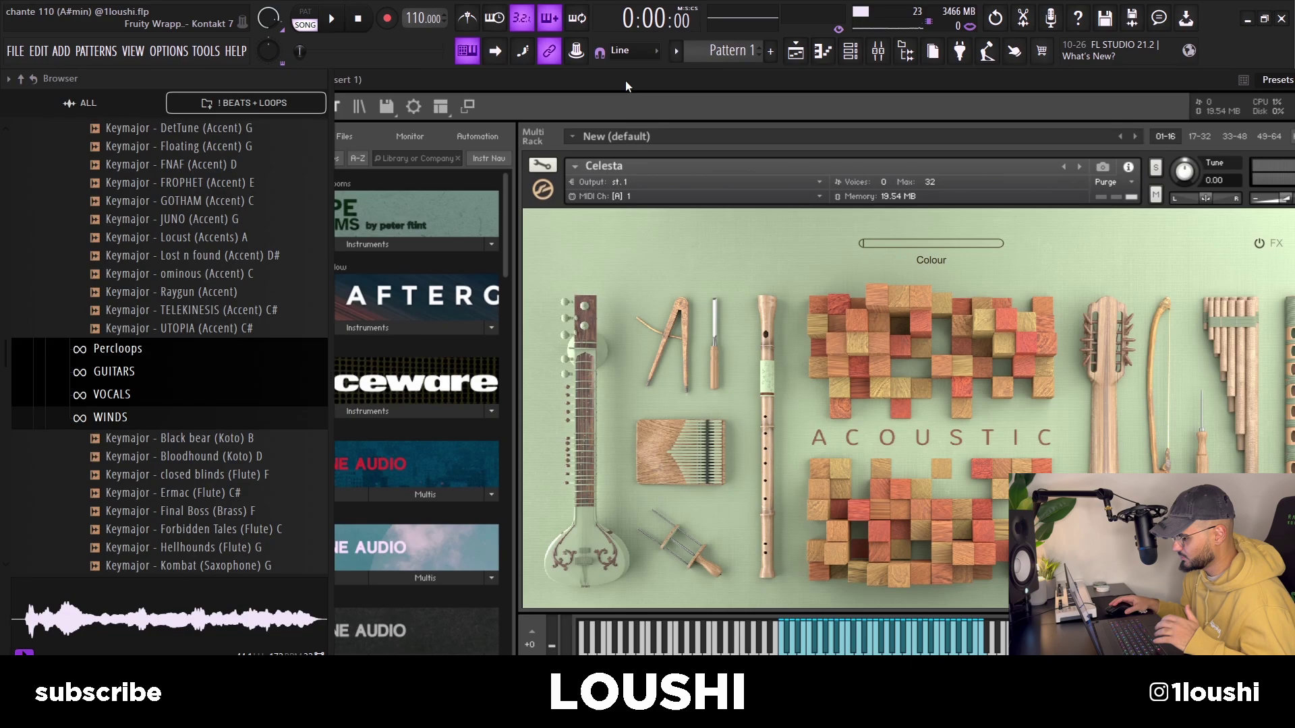
Open the Kontakt 7 piano roll and select the first G4 and D4 notes.
key("F7")
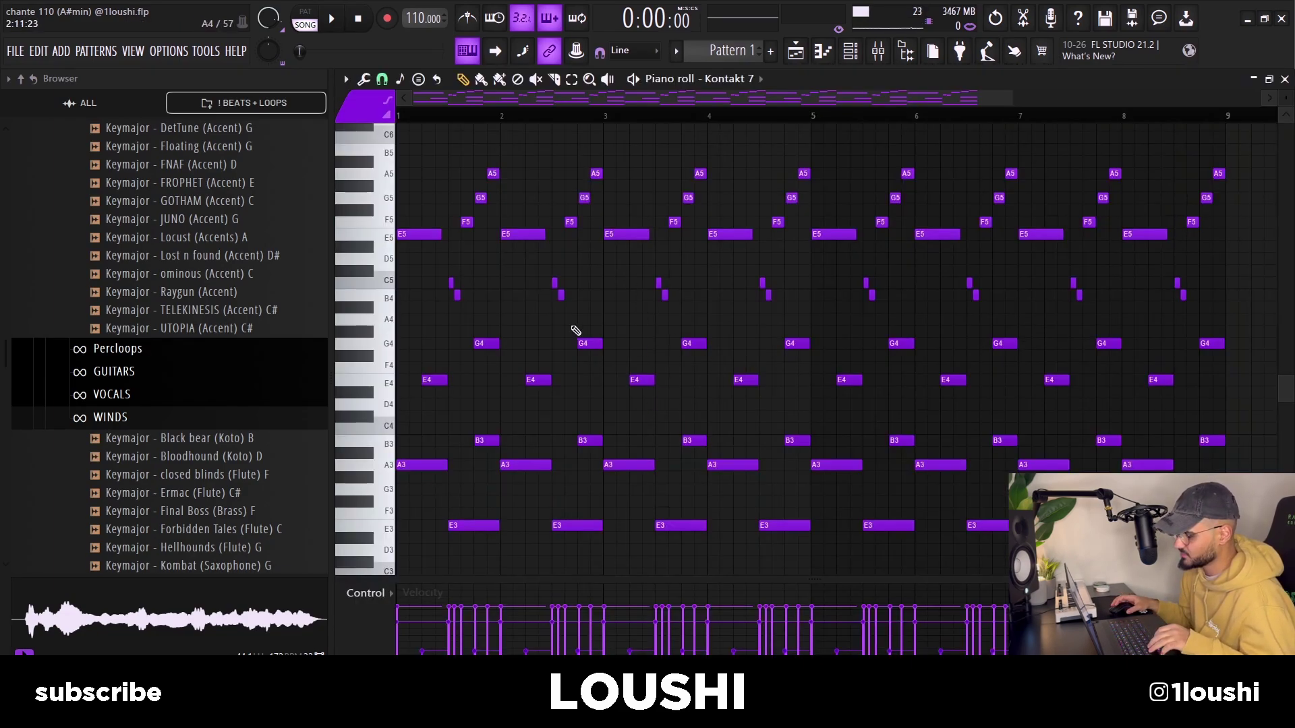
scroll(676, 325, "up", 1, "ctrl")
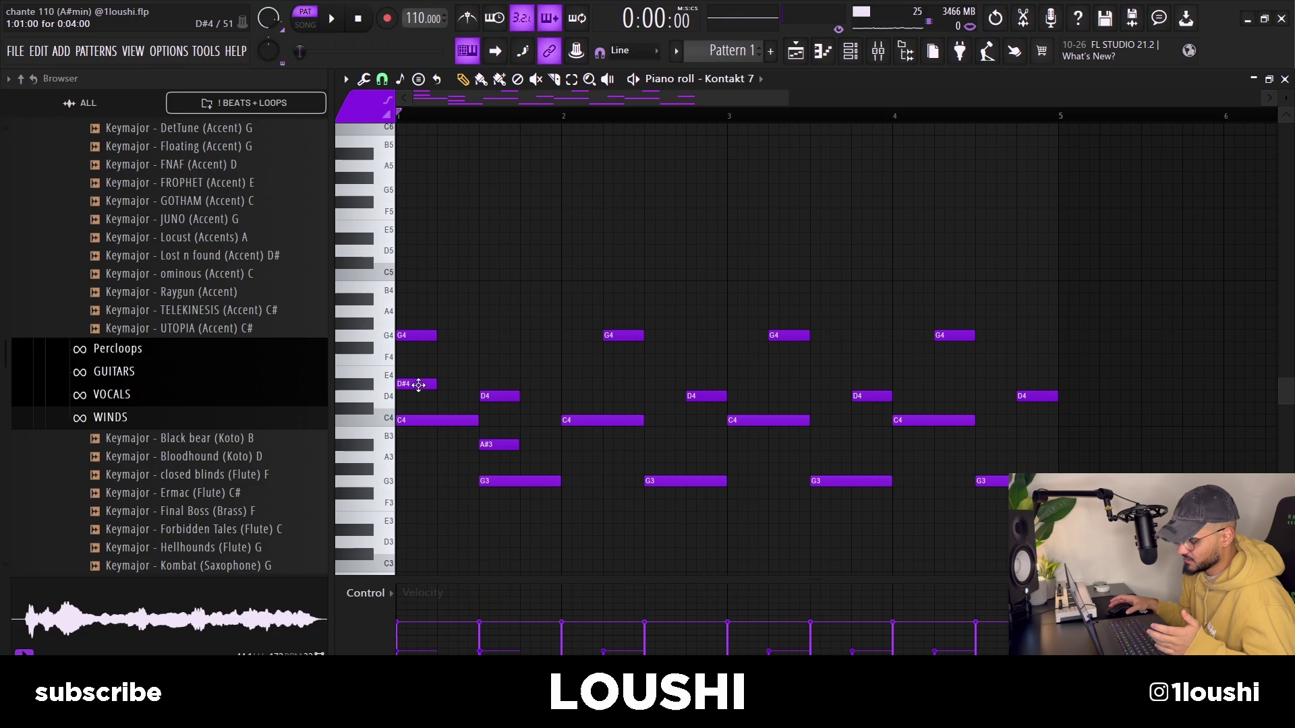
left_click_drag(520, 413, 450, 339)
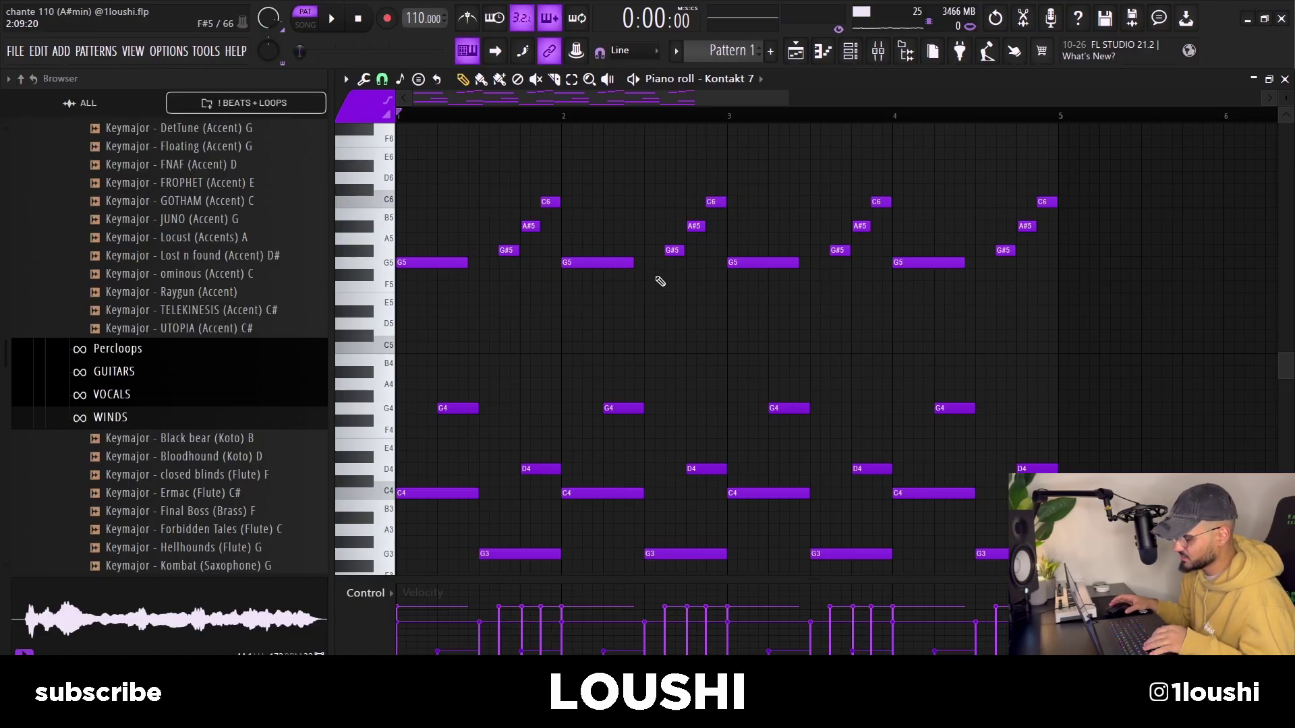
Raise the low A#3 note an octave and play back the celesta pattern.
left_click(476, 55)
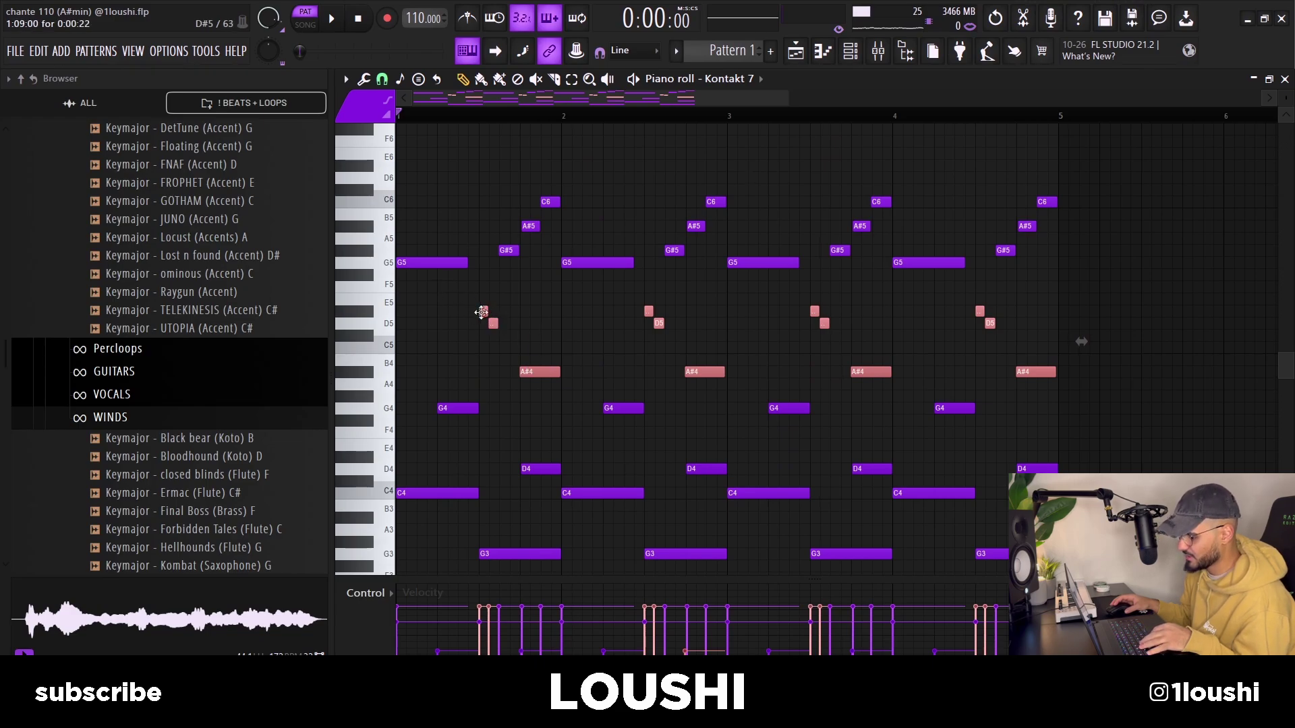
left_click(549, 371)
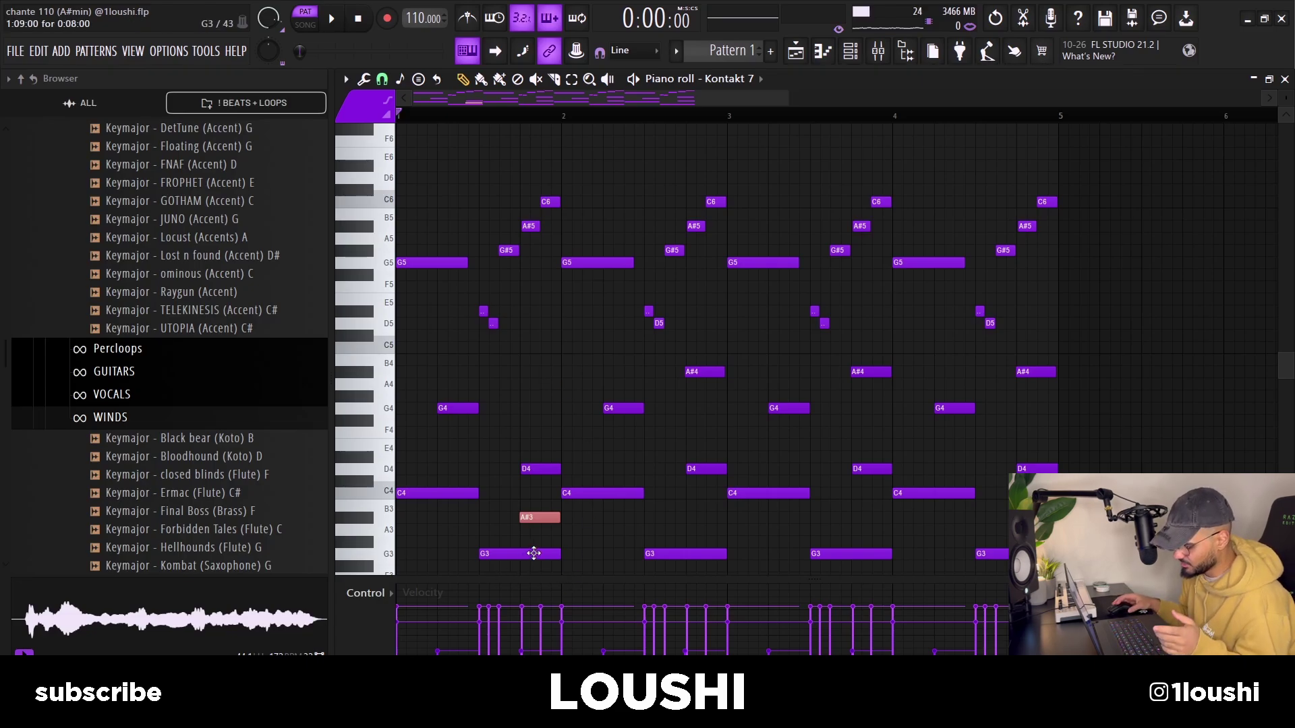
key("ctrl+Up")
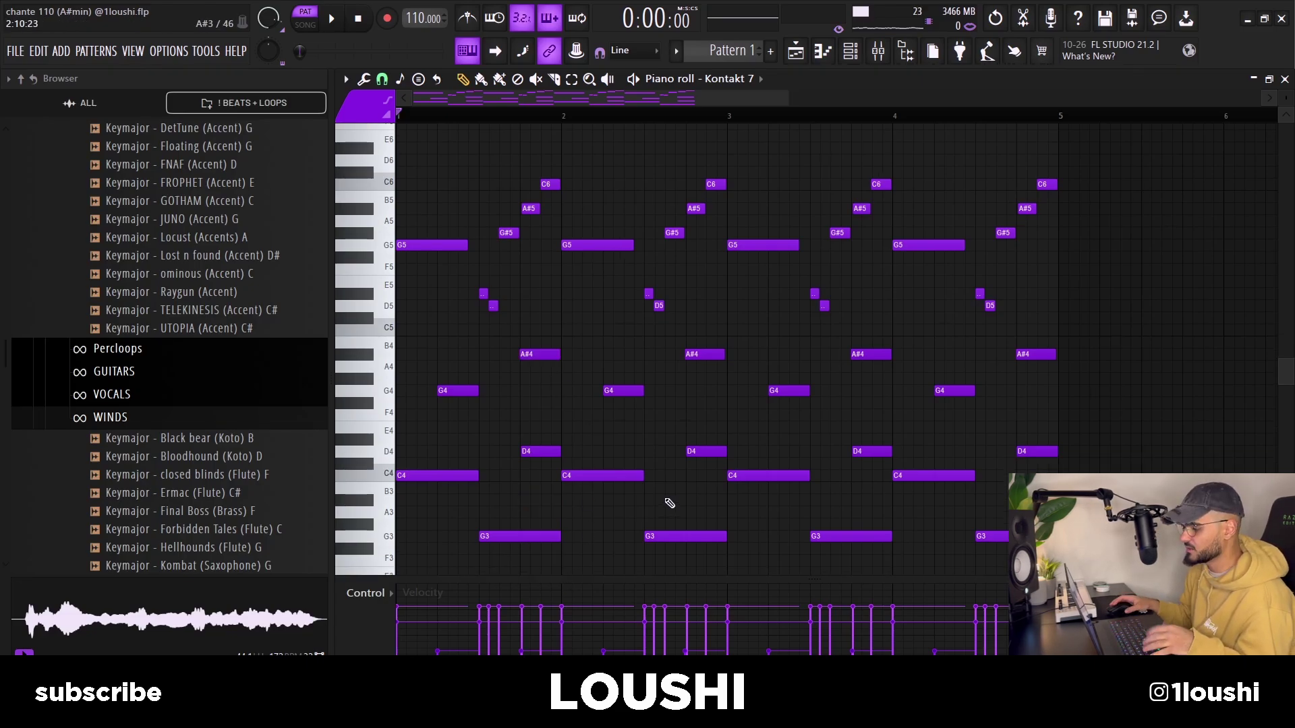
key("space")
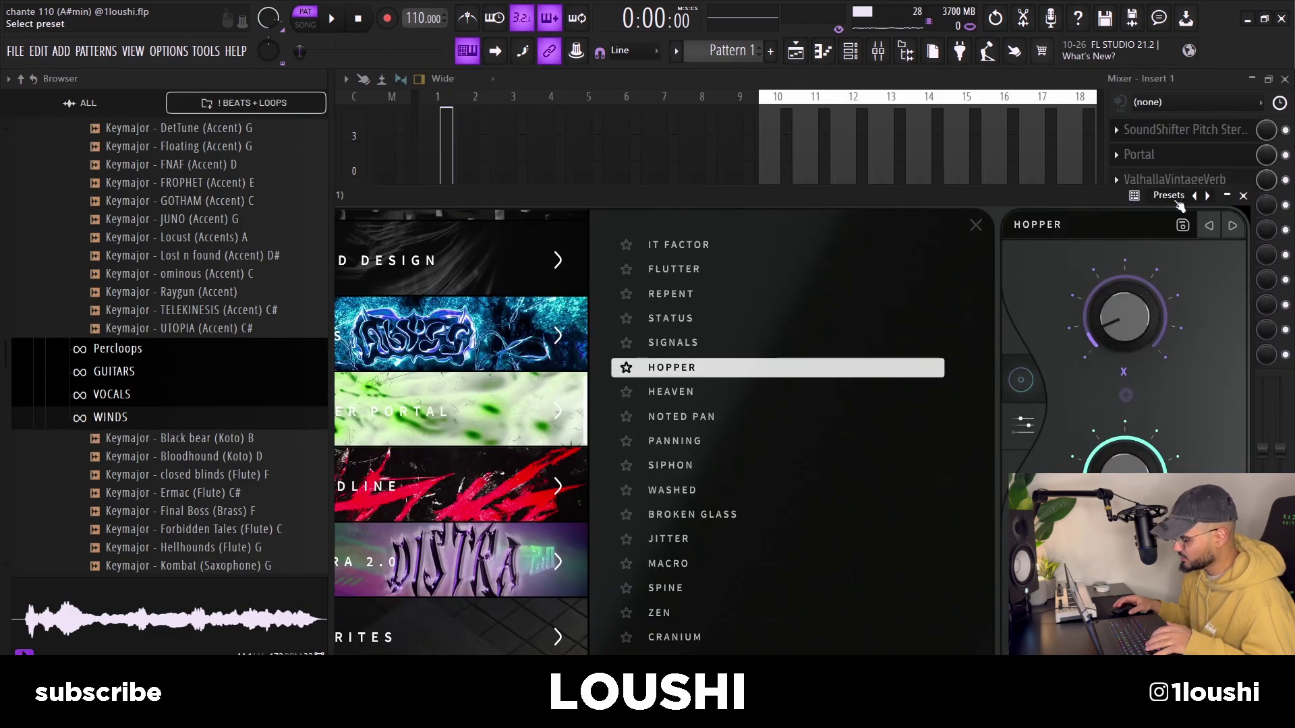
Replay the Kontakt 7 celesta pattern, then open Portal on Insert 1 in the Mixer.
key("F7")
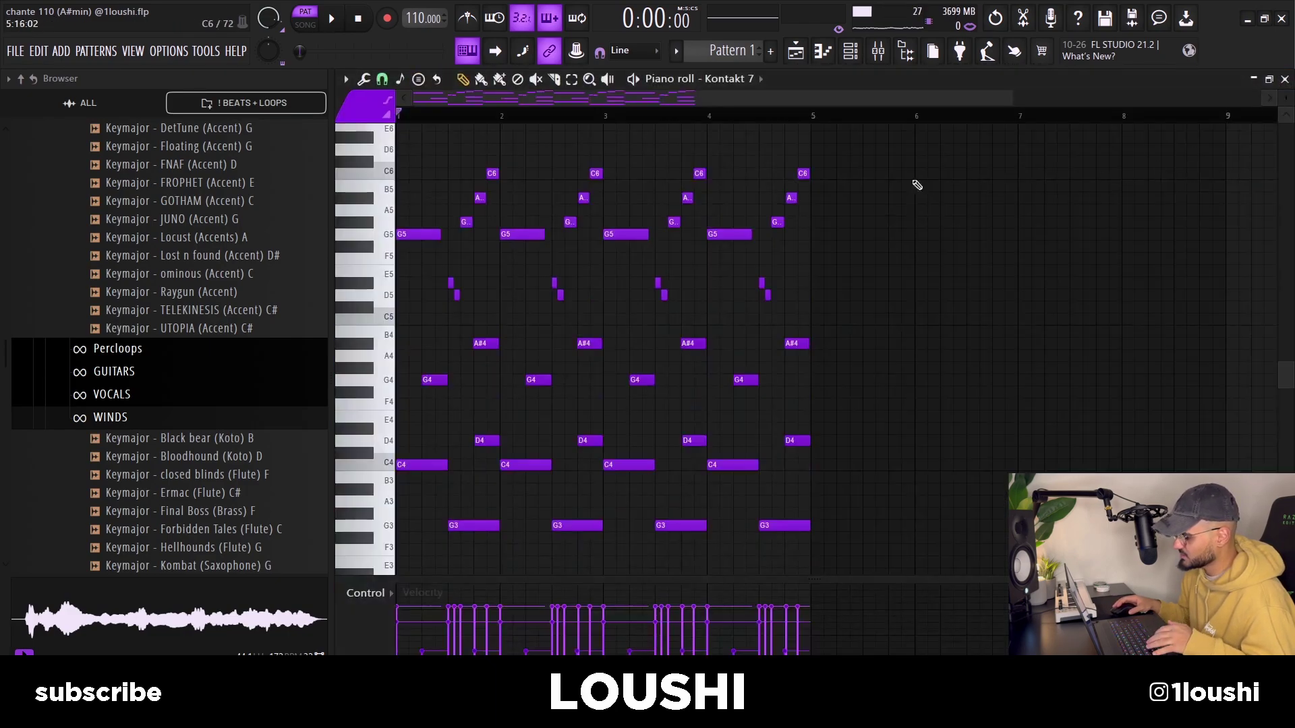
key("space")
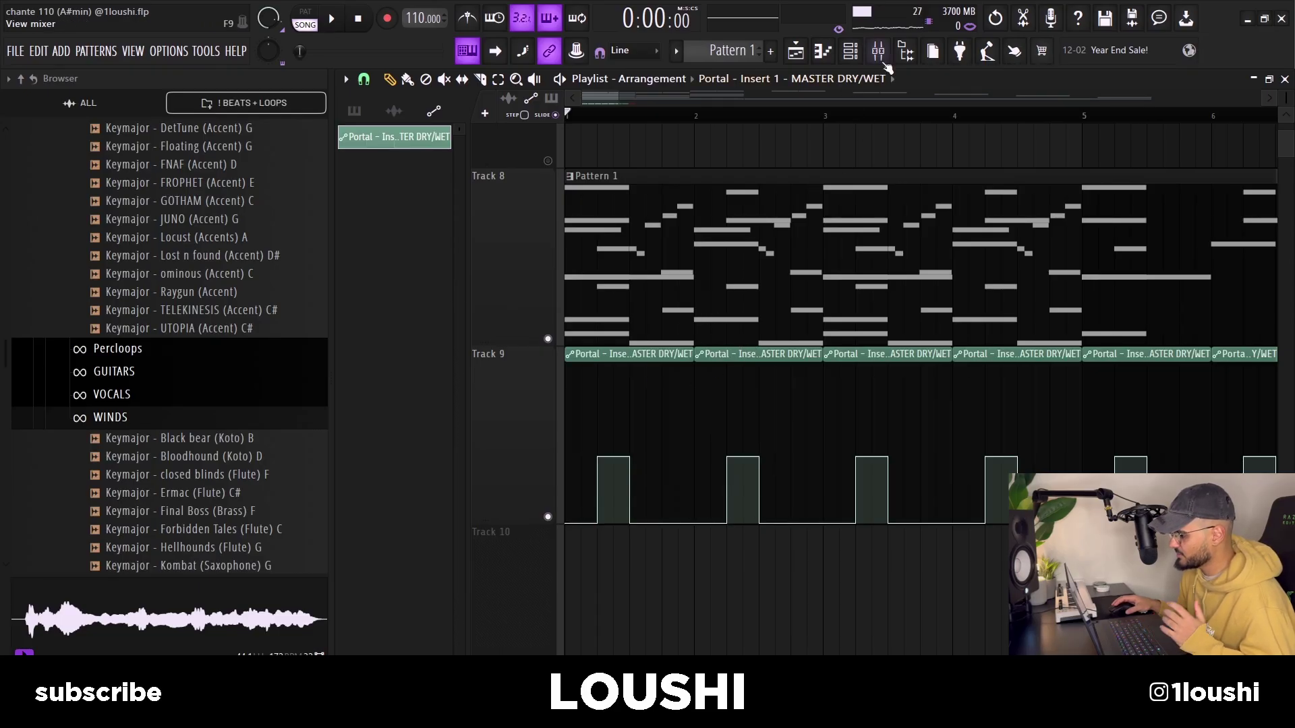
left_click(882, 57)
left_click(1143, 155)
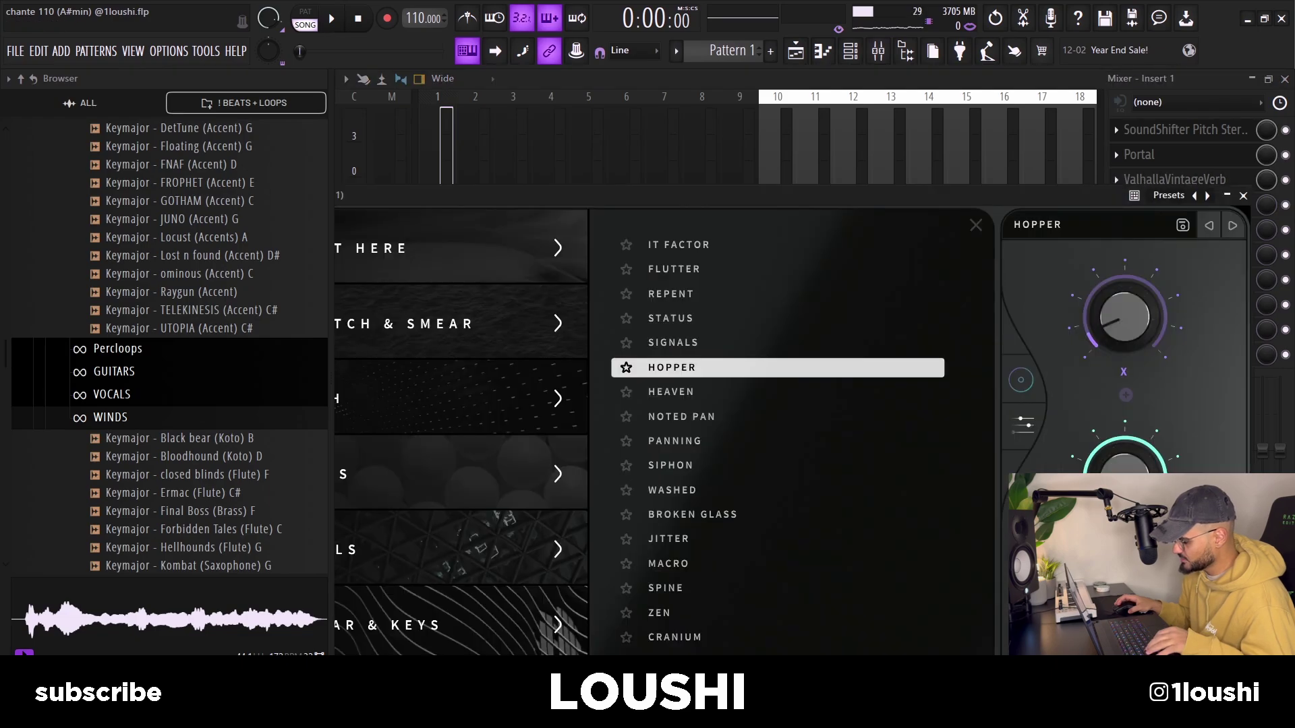
Create an automation clip for Portal's MASTER DRY/WET, play it through, and reposition the reverb window.
left_click(211, 54)
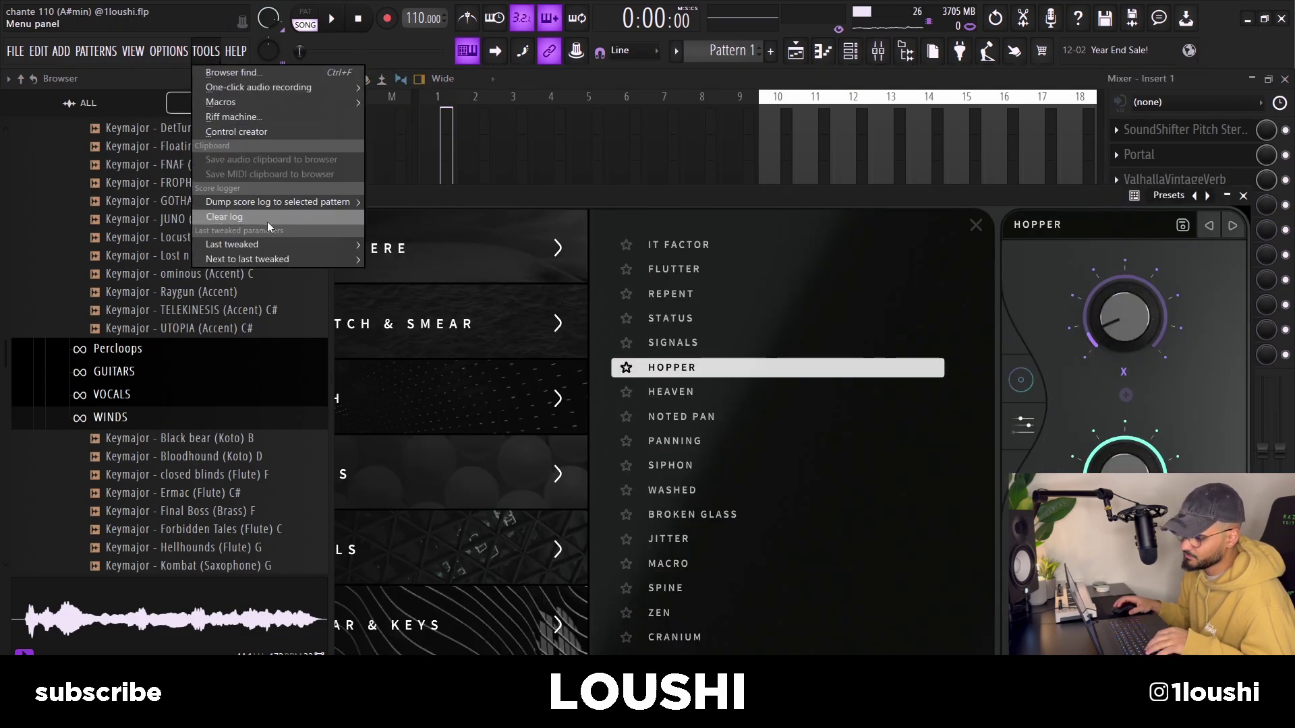
mouse_move(267, 244)
left_click(436, 350)
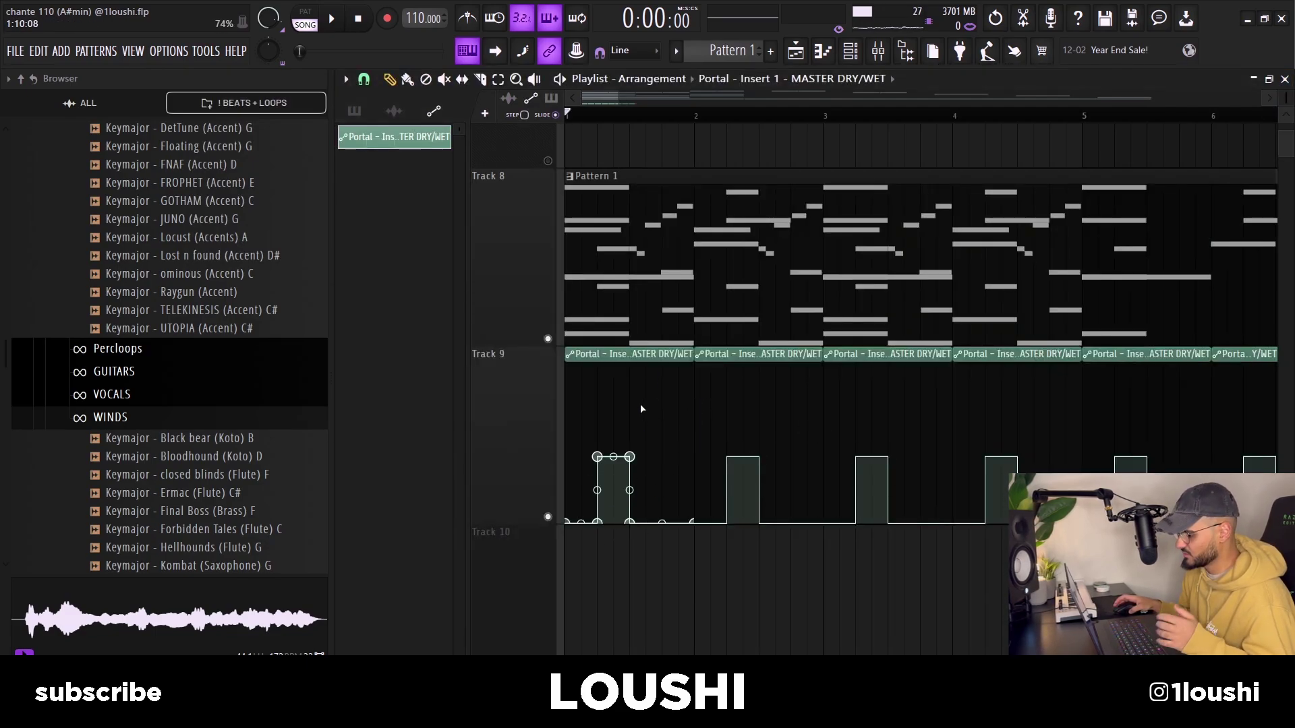
scroll(598, 393, "down", 2)
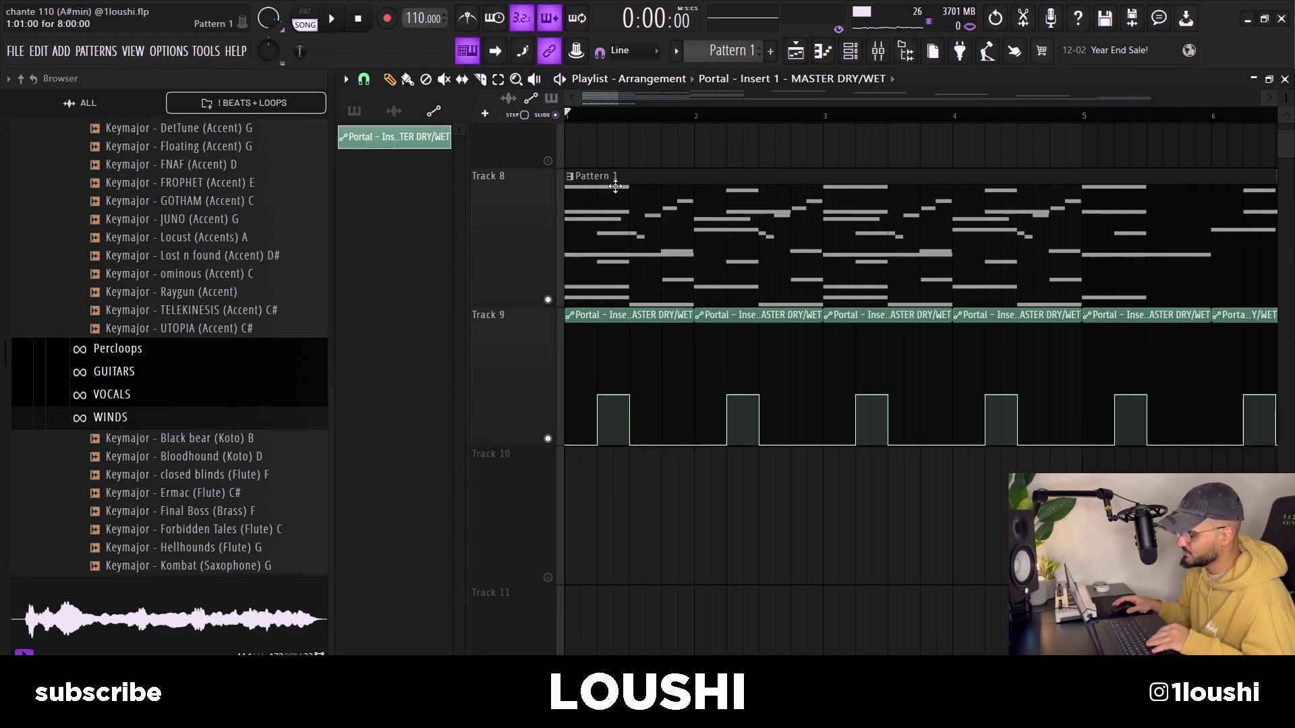
key("space")
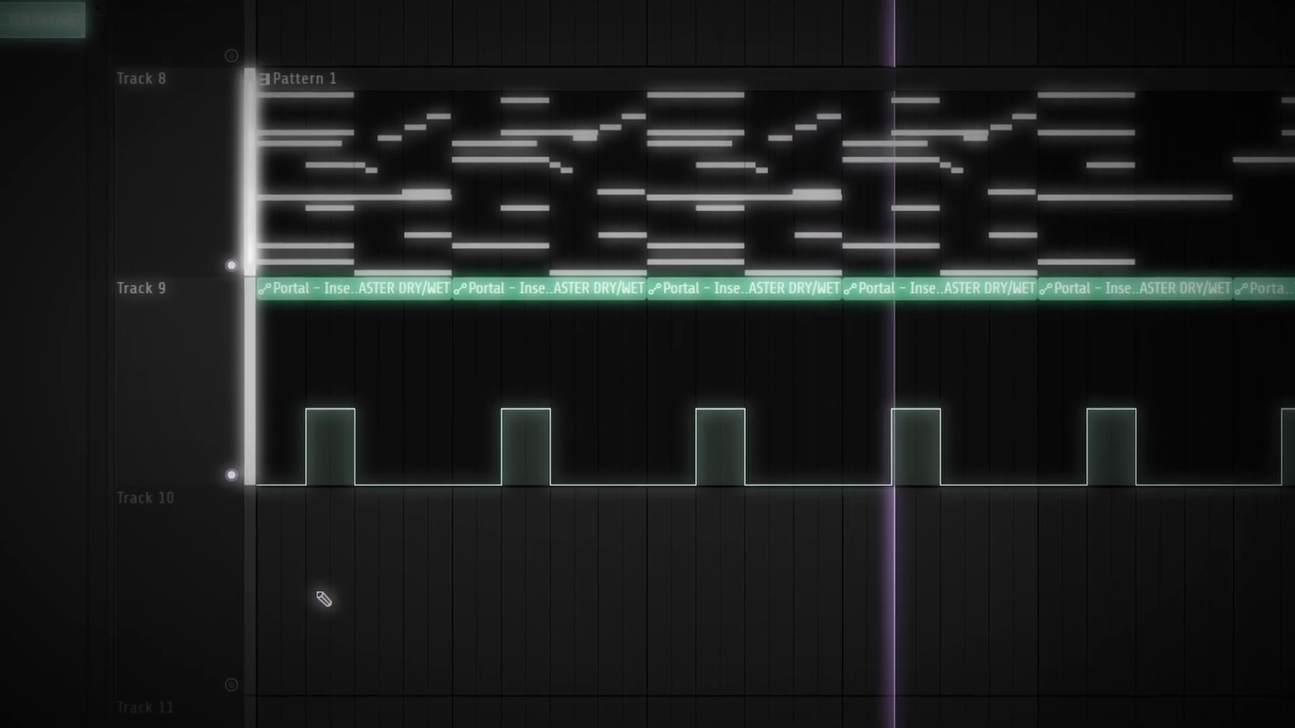
key("space")
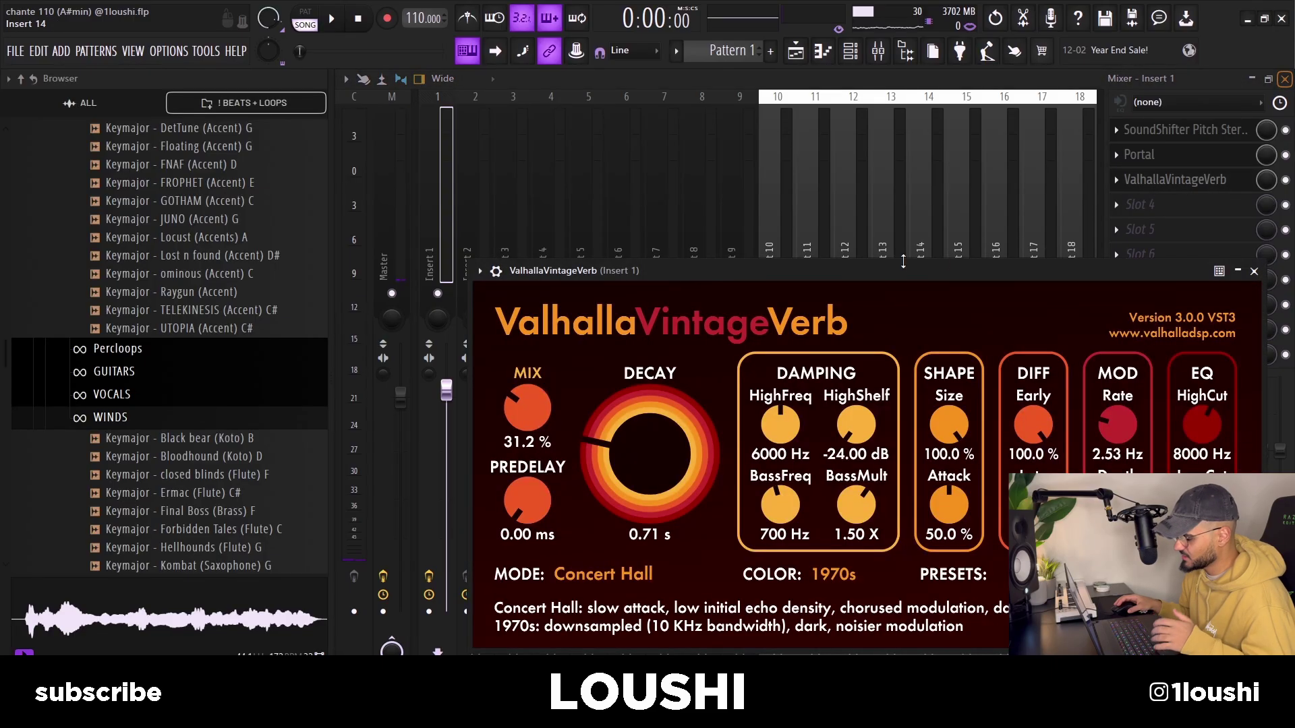
left_click_drag(903, 267, 841, 149)
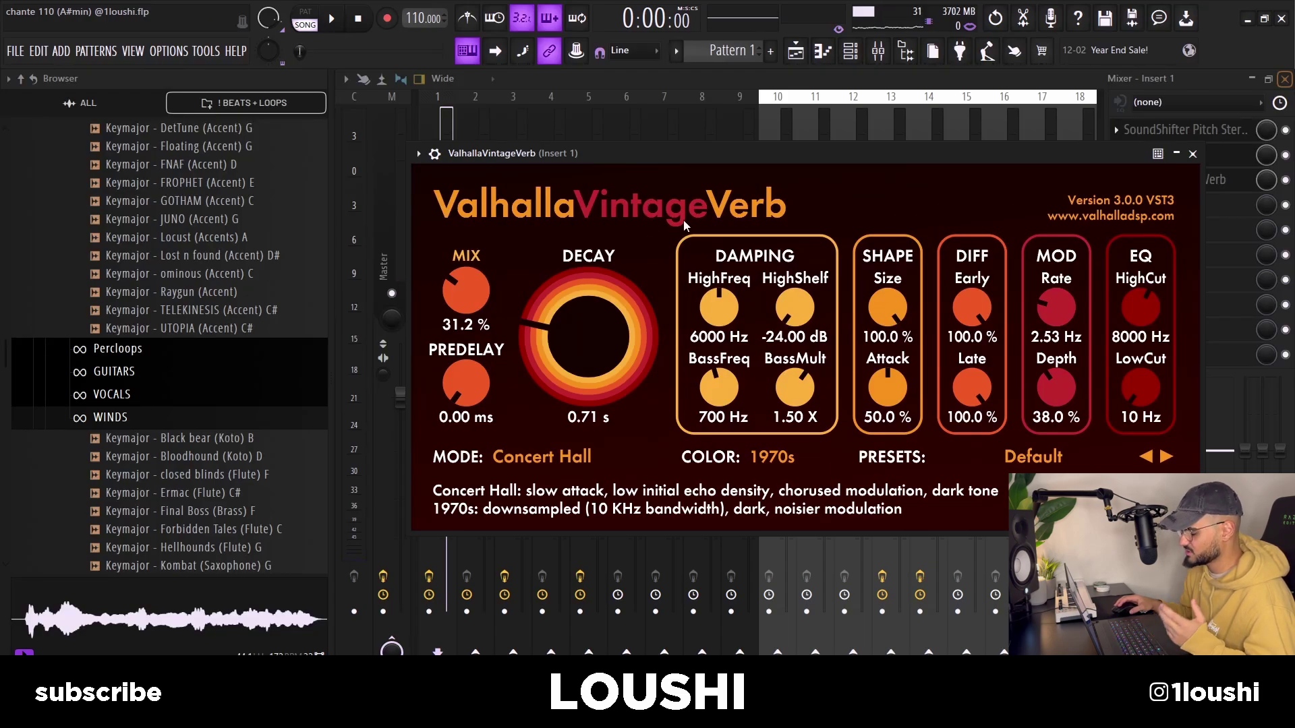
Back in the arrangement, solo Track 3 and play it from near bar 2.
key("F5")
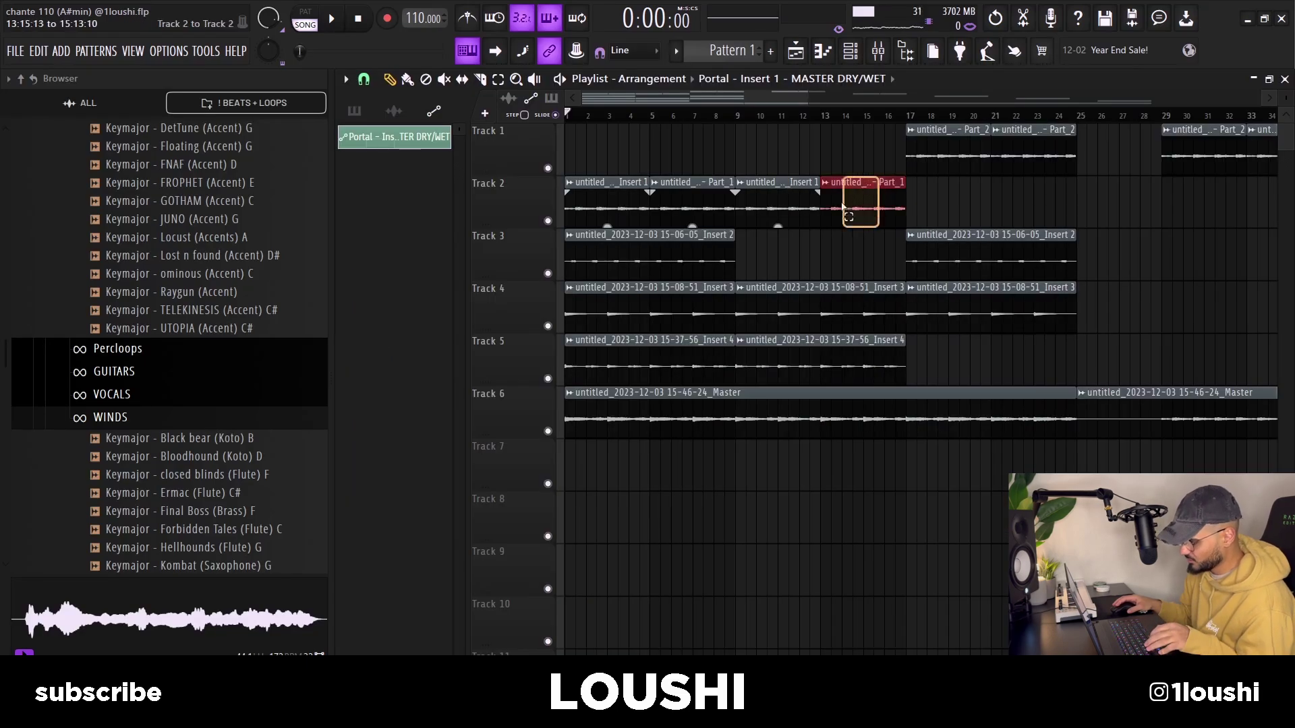
left_click_drag(702, 203, 622, 203)
scroll(610, 192, "down", 1)
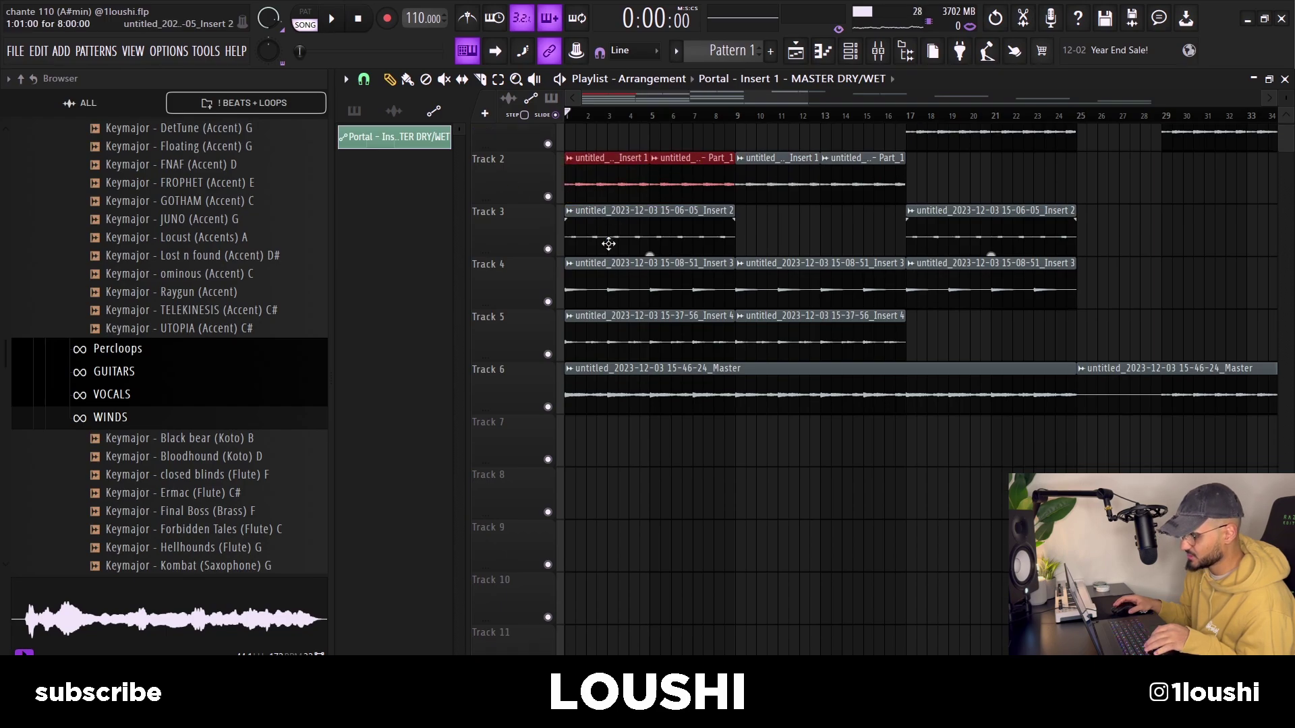
scroll(574, 239, "up", 1)
left_click(548, 273, "ctrl")
left_click(587, 116)
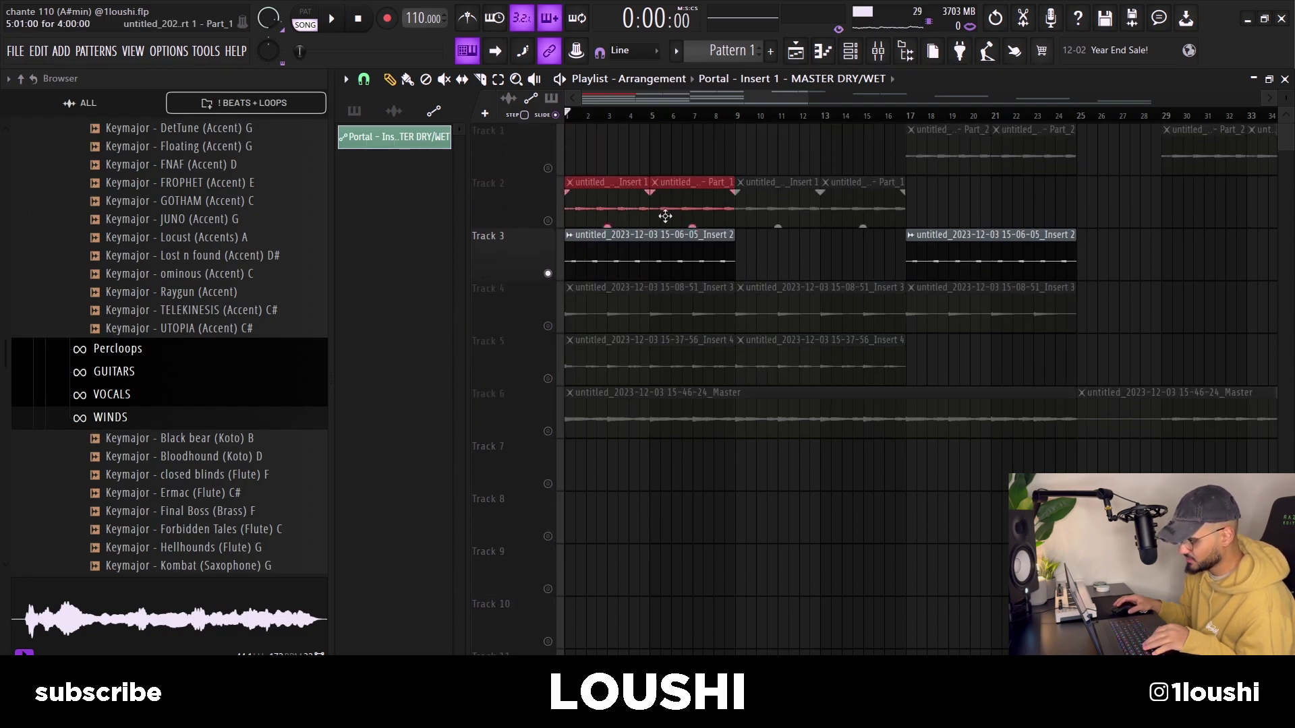
key("space")
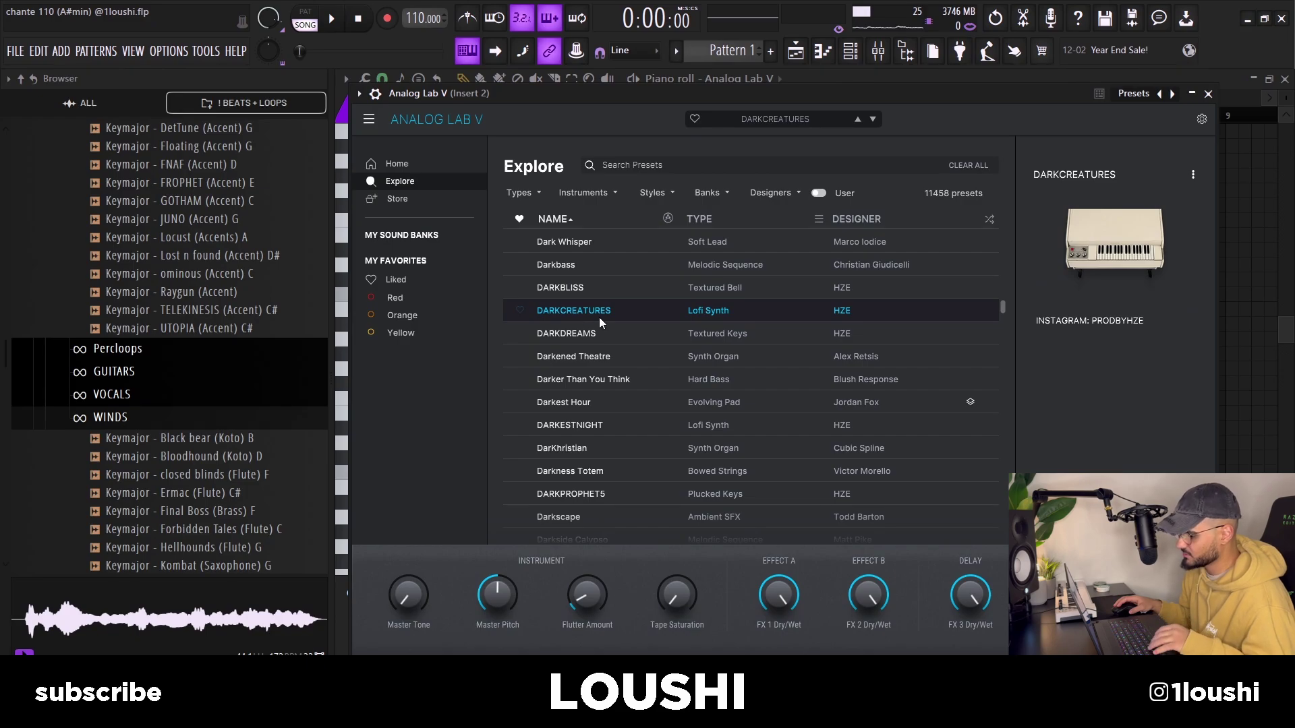
Close the synth, return to the Playlist, and solo Track 4 to hear it alone.
key("Escape")
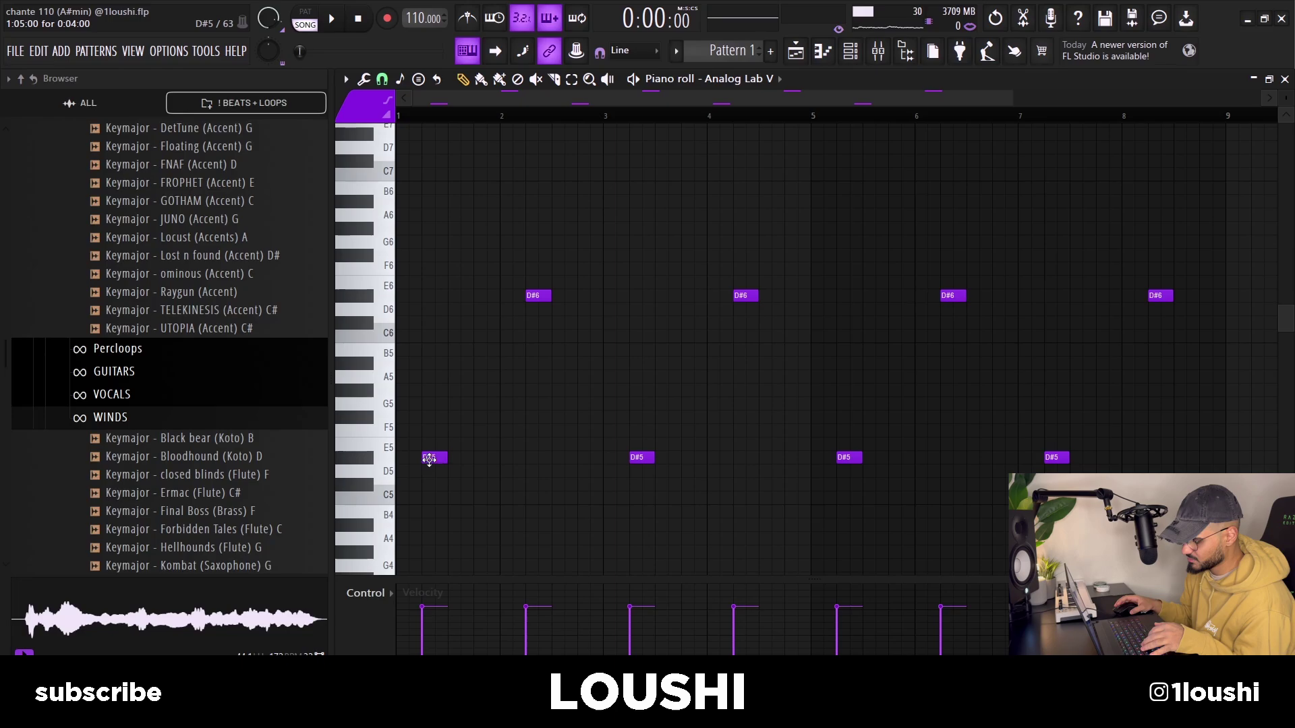
scroll(503, 262, "down", 3)
key("F5")
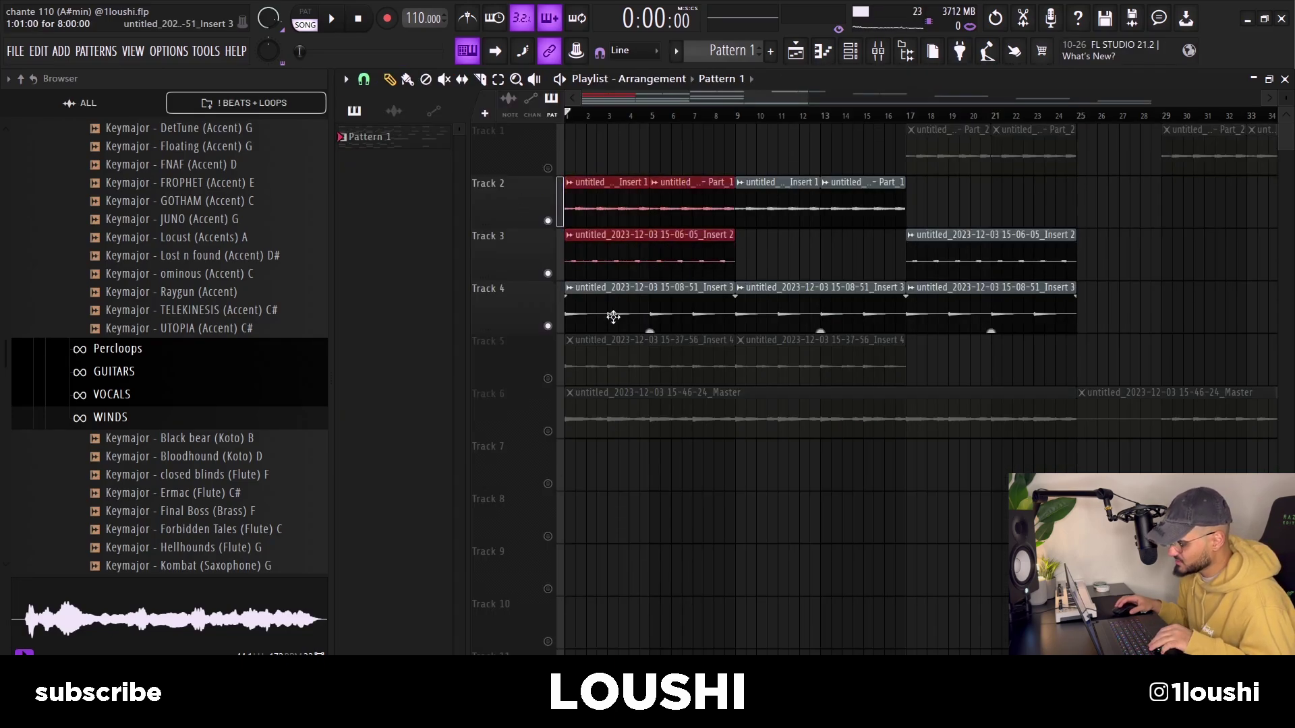
left_click(694, 314)
right_click(547, 326)
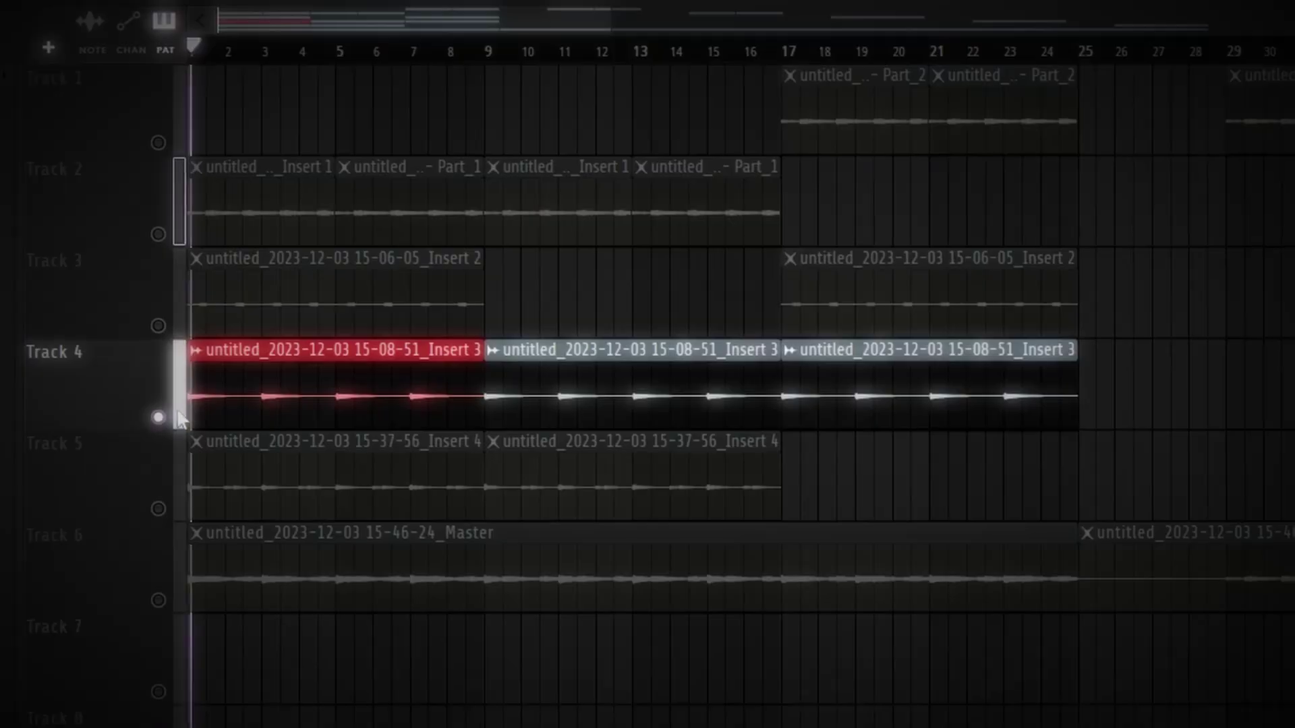
key("space")
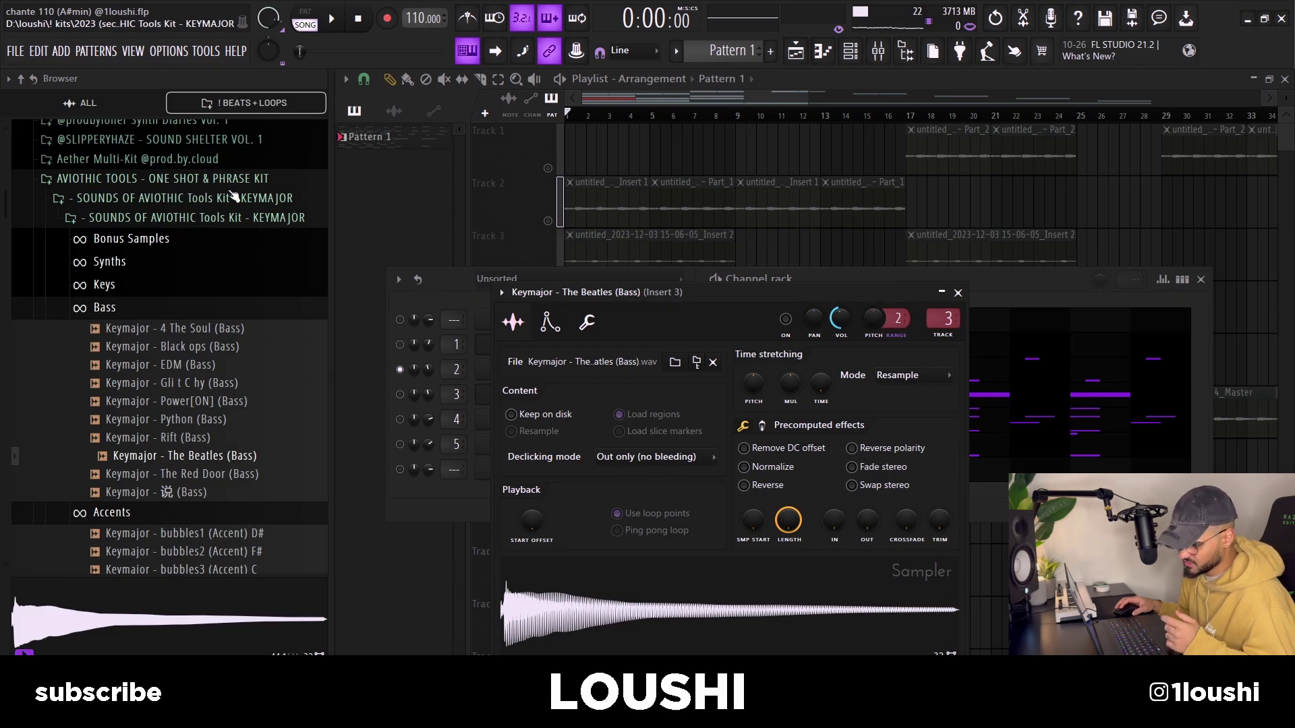
Open the second Analog Lab pattern and raise the first A4 note to A5.
key("F7")
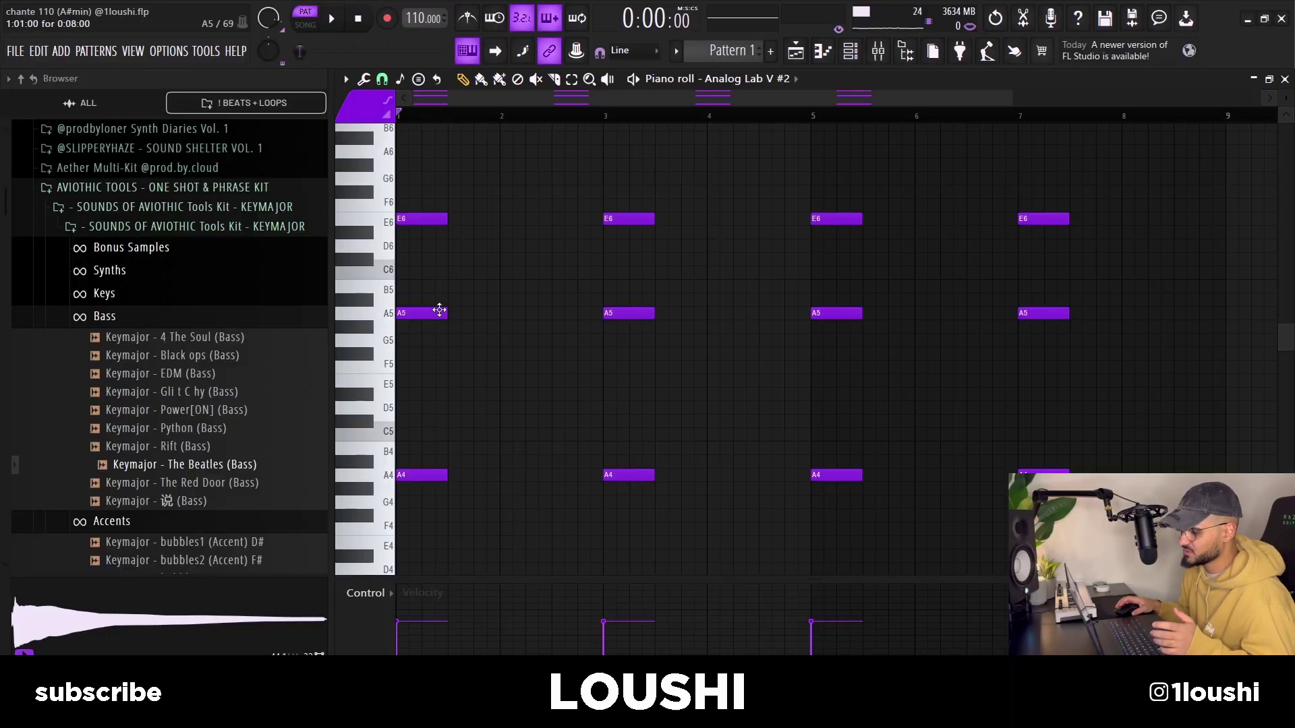
left_click_drag(421, 475, 421, 313)
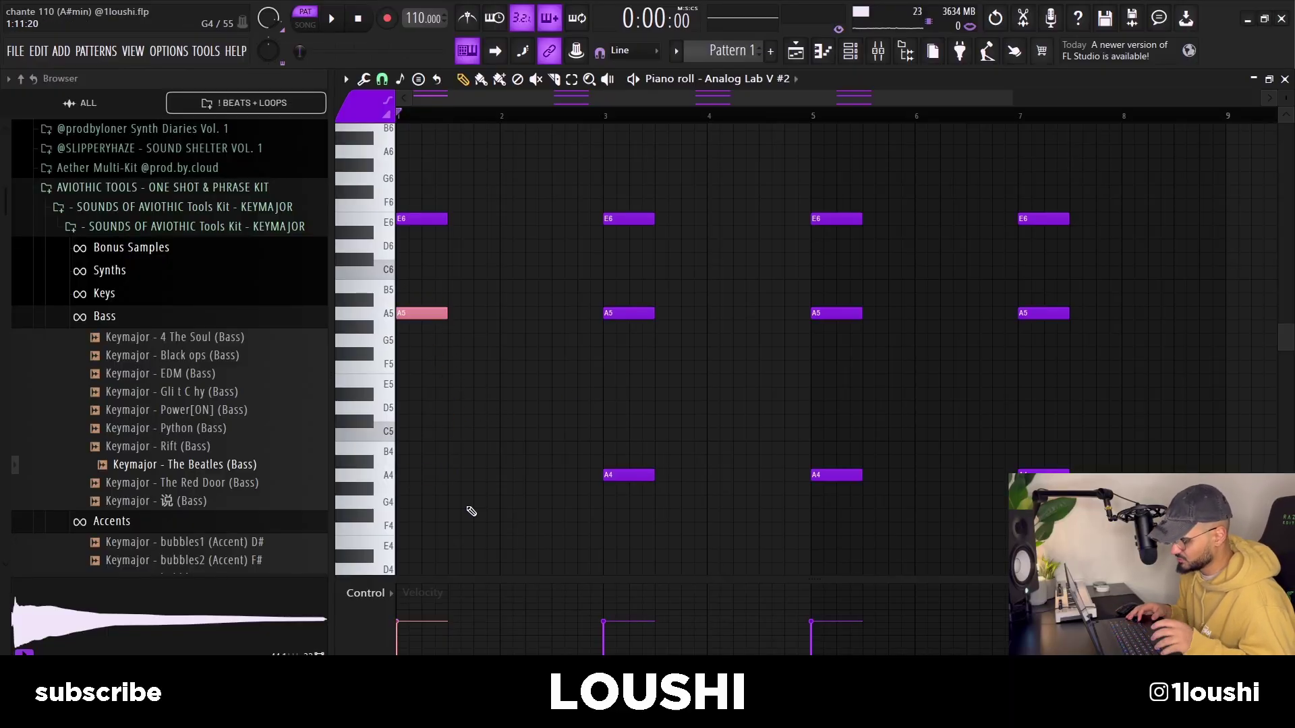
left_click(404, 272)
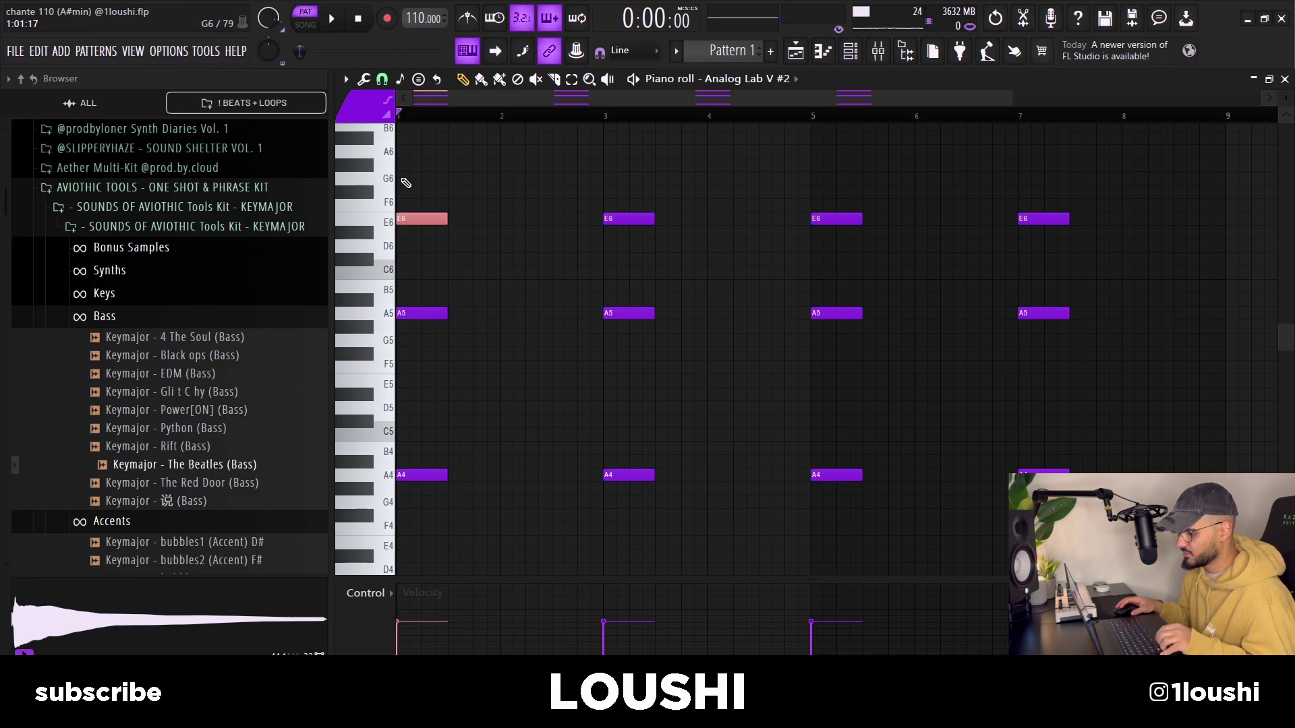
Duplicate the first E6 and A5 off-beat notes and trial an octave shift up and back.
left_click_drag(406, 183, 416, 377)
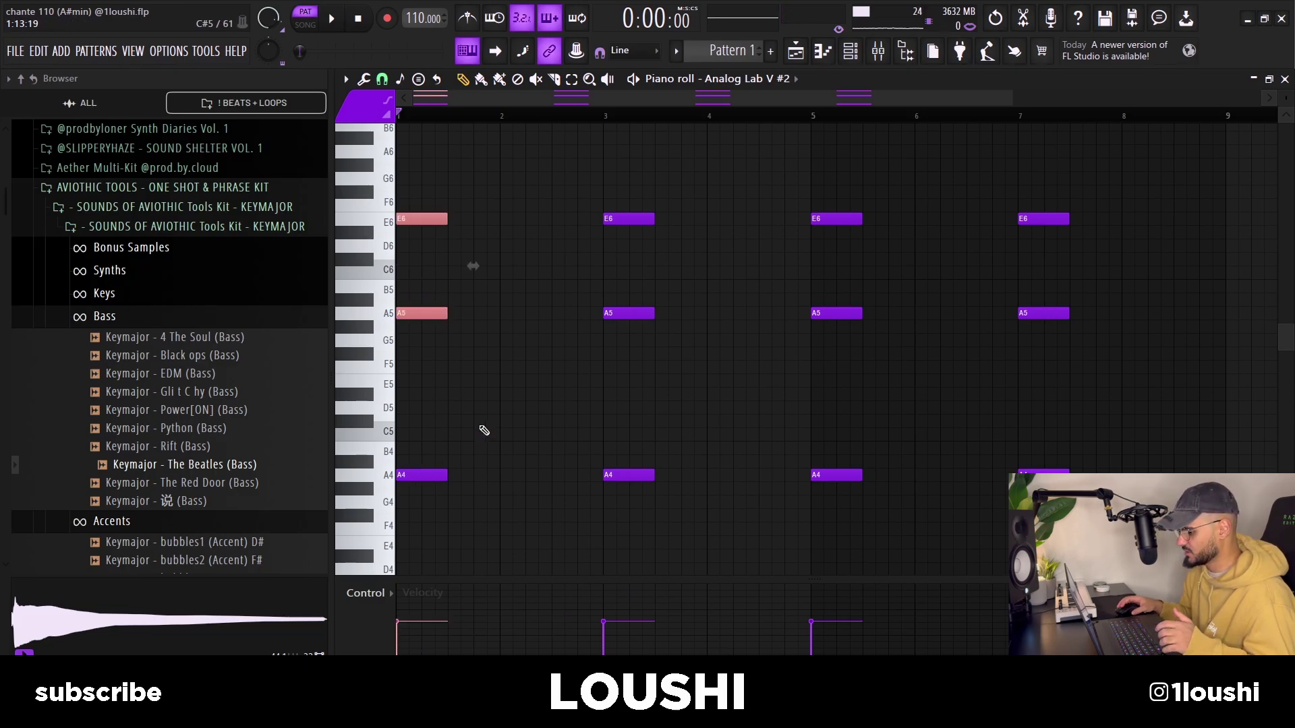
key("ctrl+d")
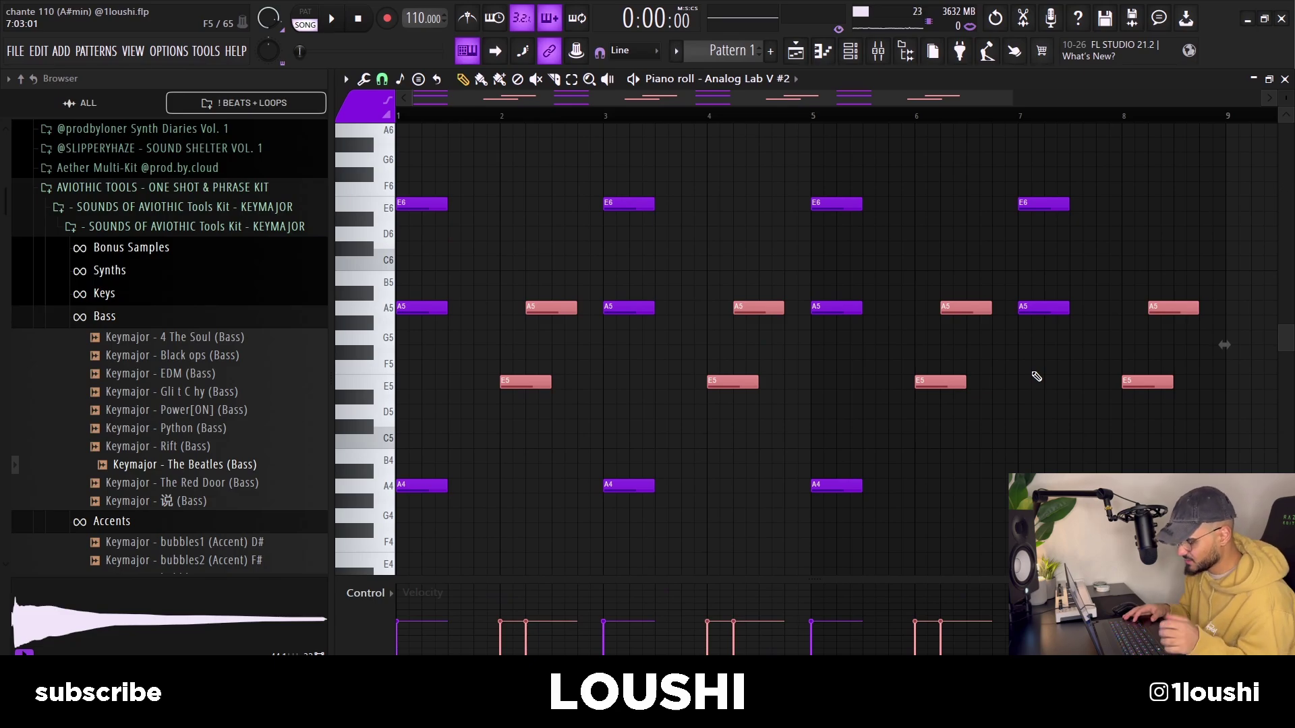
key("ctrl+Up")
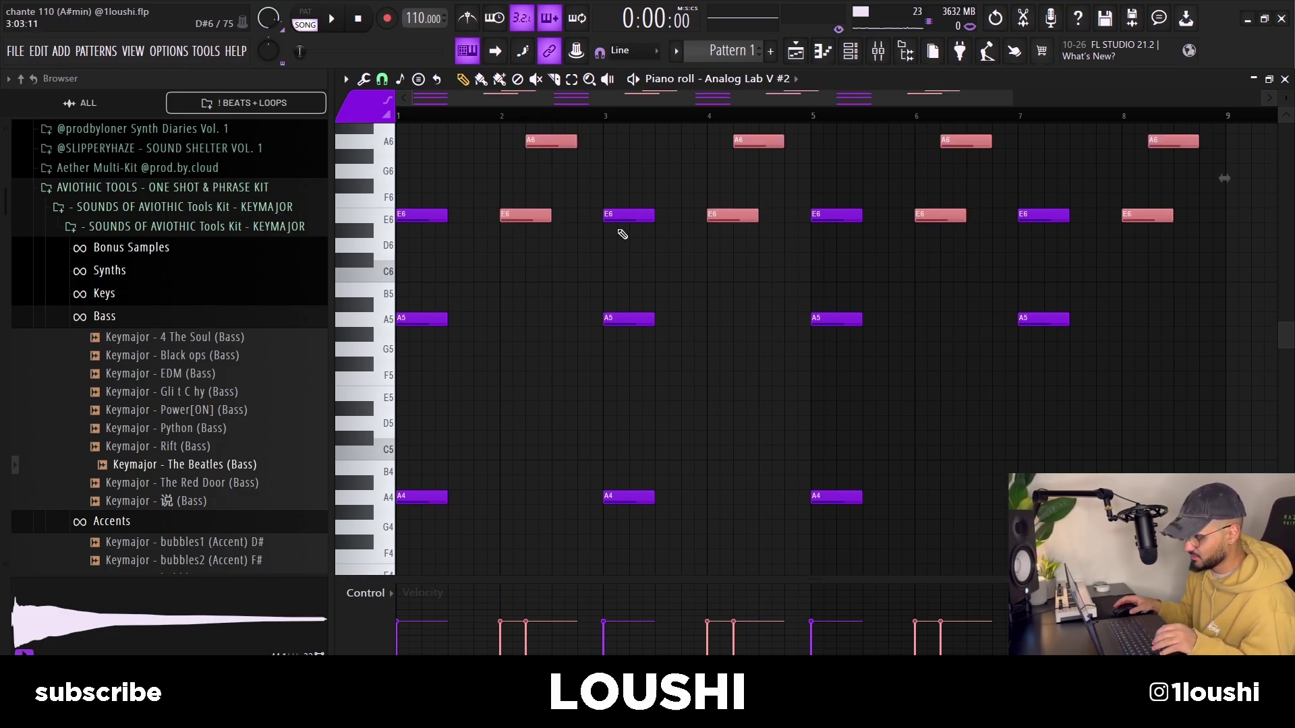
key("ctrl+Down")
key("ctrl+d")
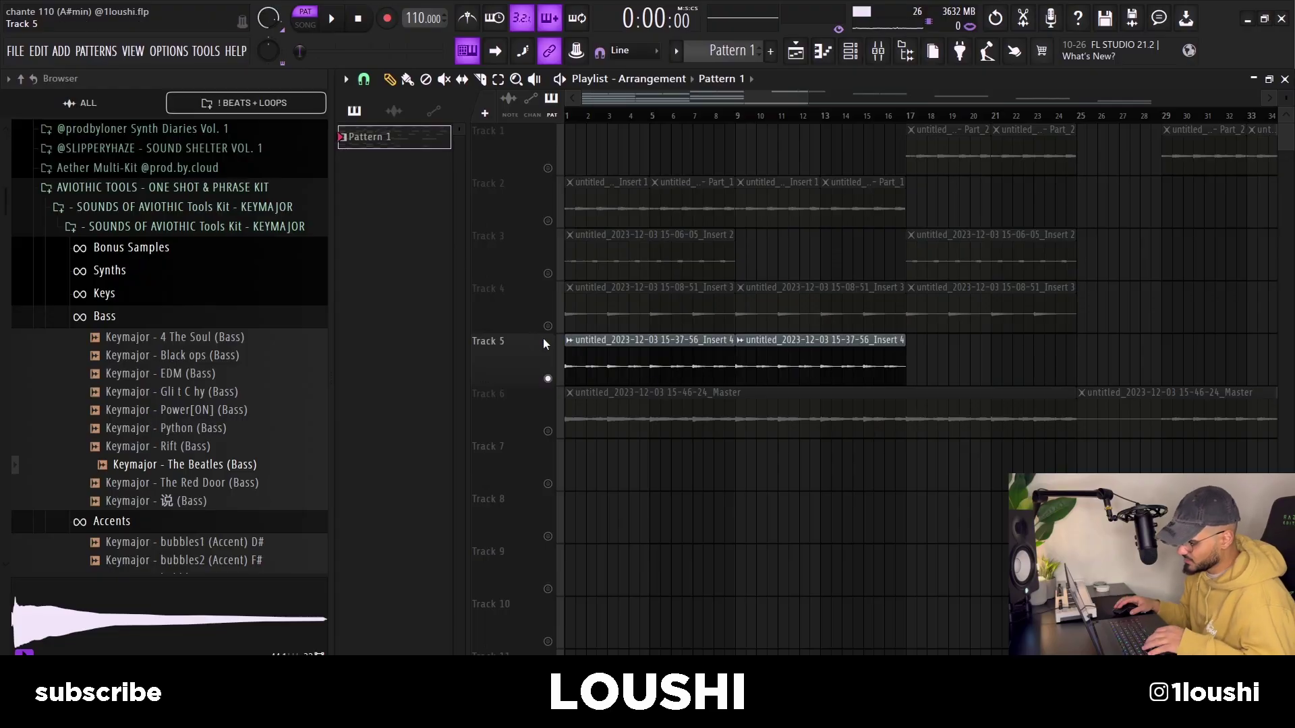
Unmute Tracks 2, 3 and 4 and play the whole song in SONG mode.
left_click(547, 326)
left_click(548, 273)
left_click(548, 220)
key("l")
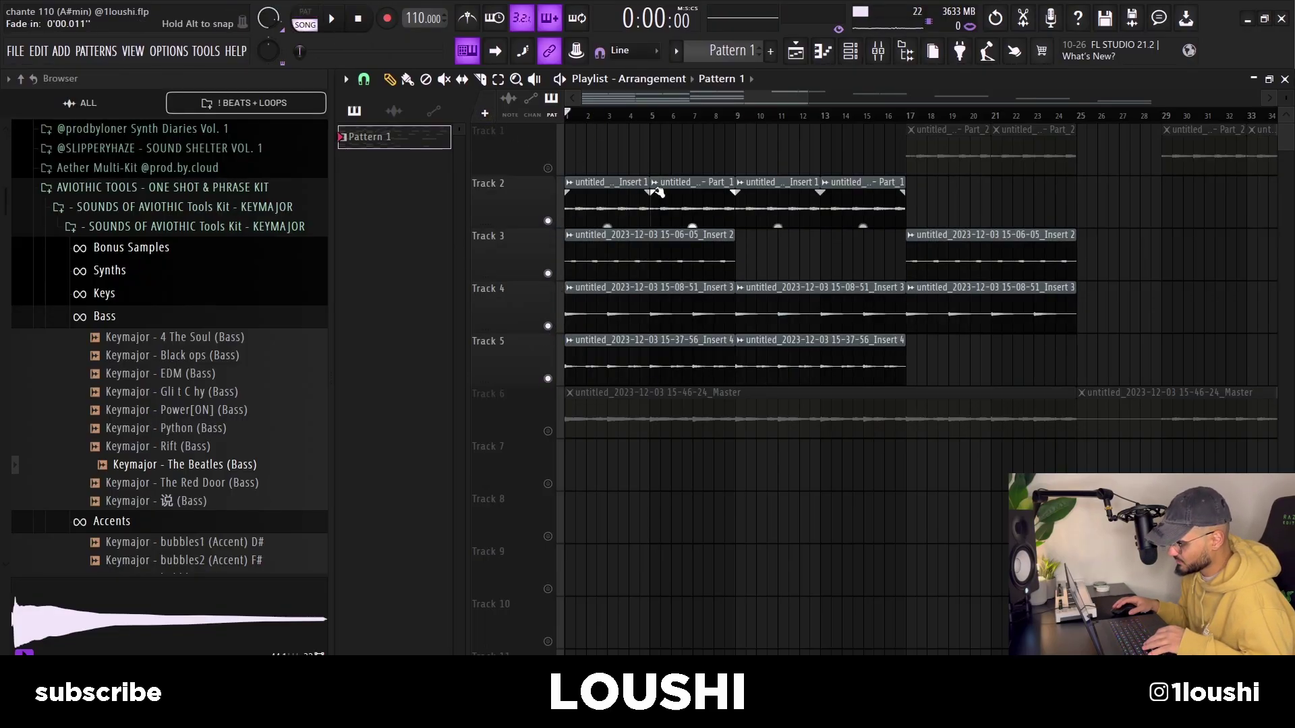
key("space")
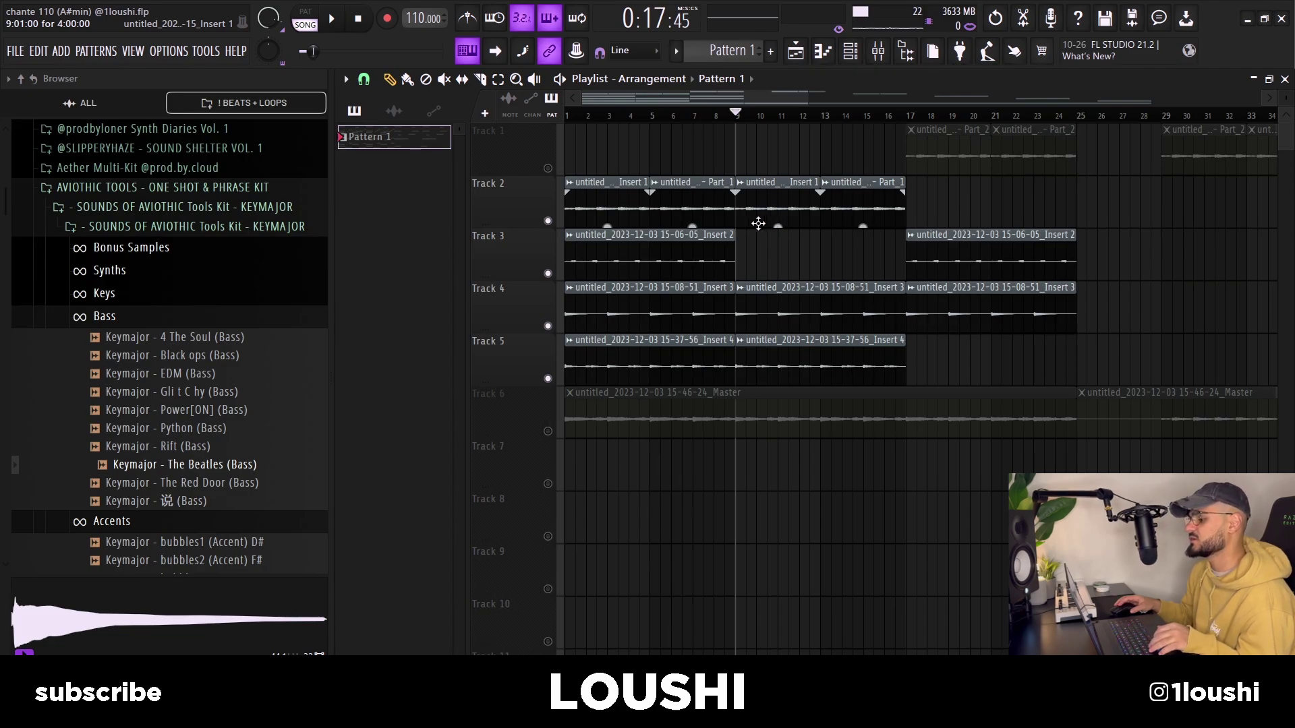
Solo Track 1, then bring Tracks 2 and 3 back in, checking Track 2's clip settings.
left_click_drag(758, 224, 868, 207)
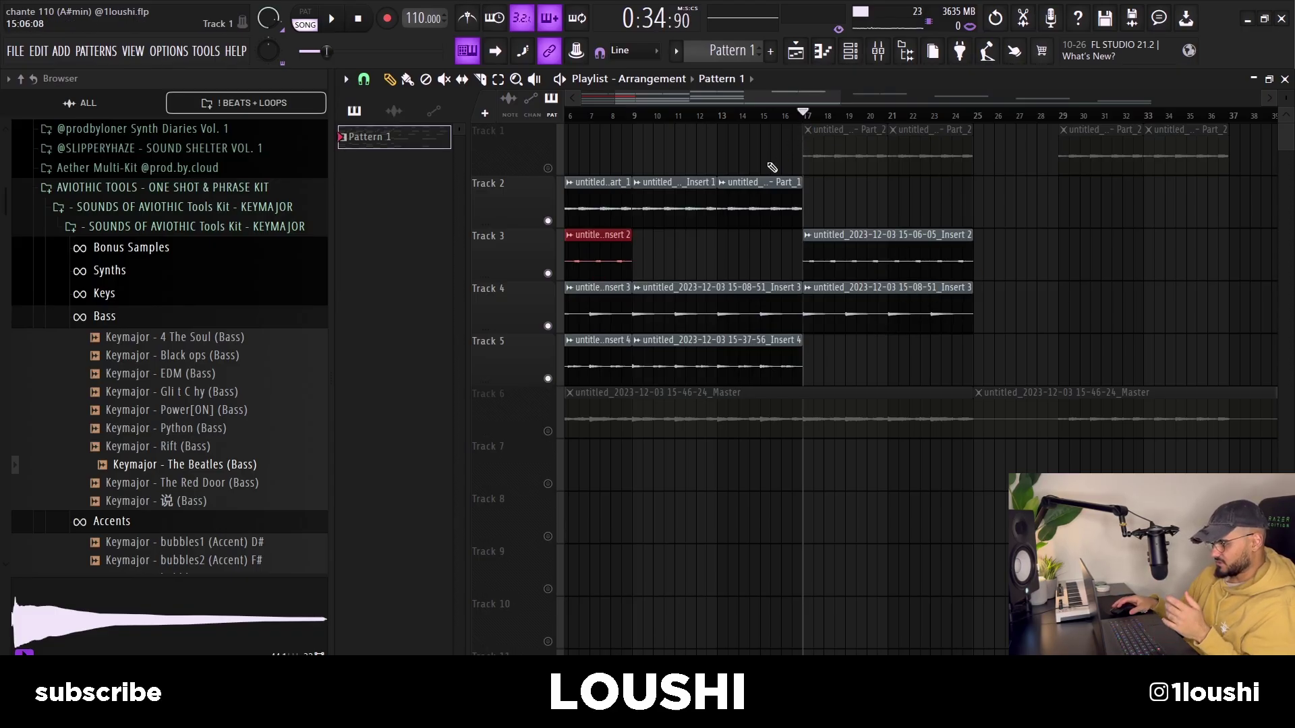
left_click(548, 168, "ctrl")
left_click(548, 220)
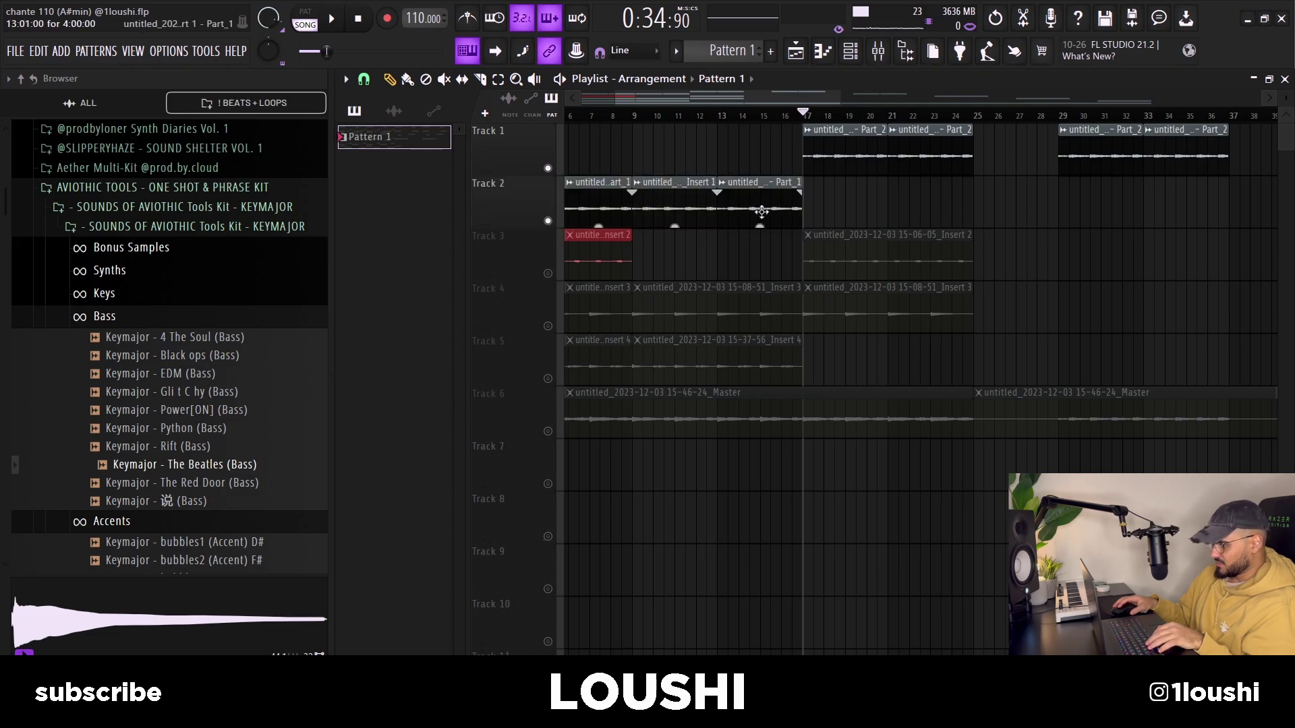
double_click(853, 158)
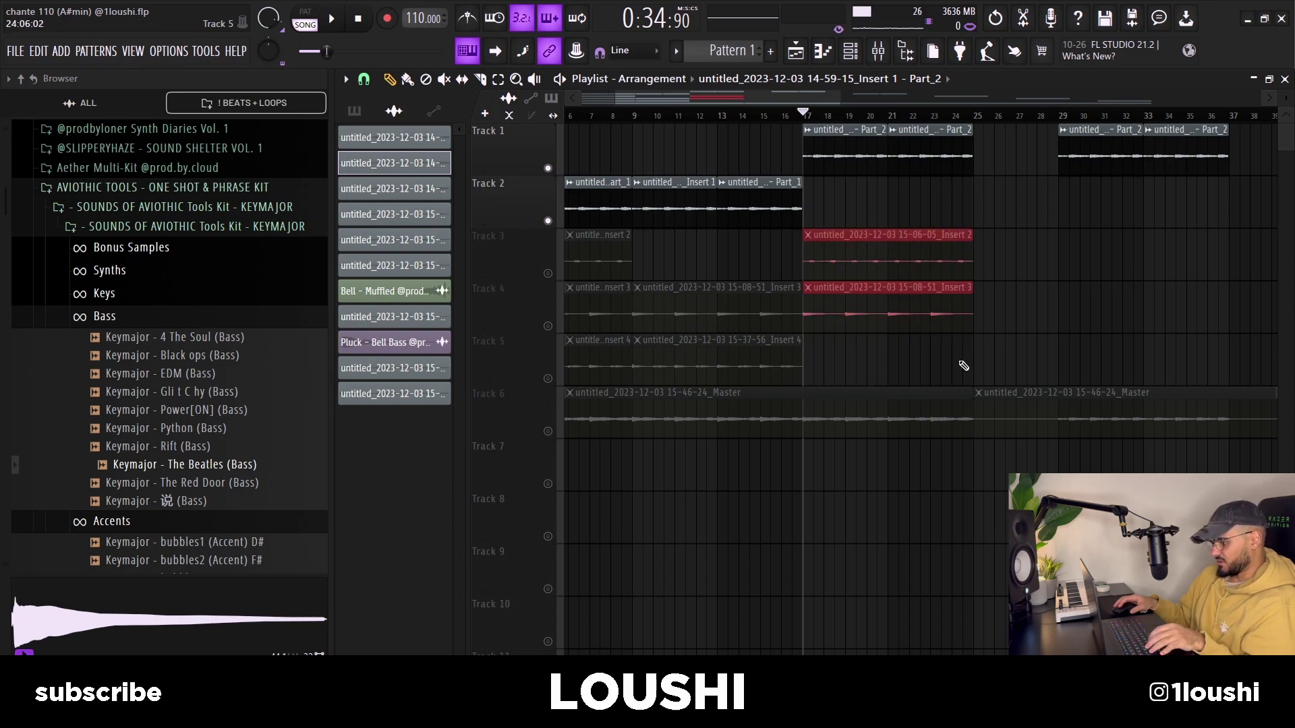
left_click(547, 273)
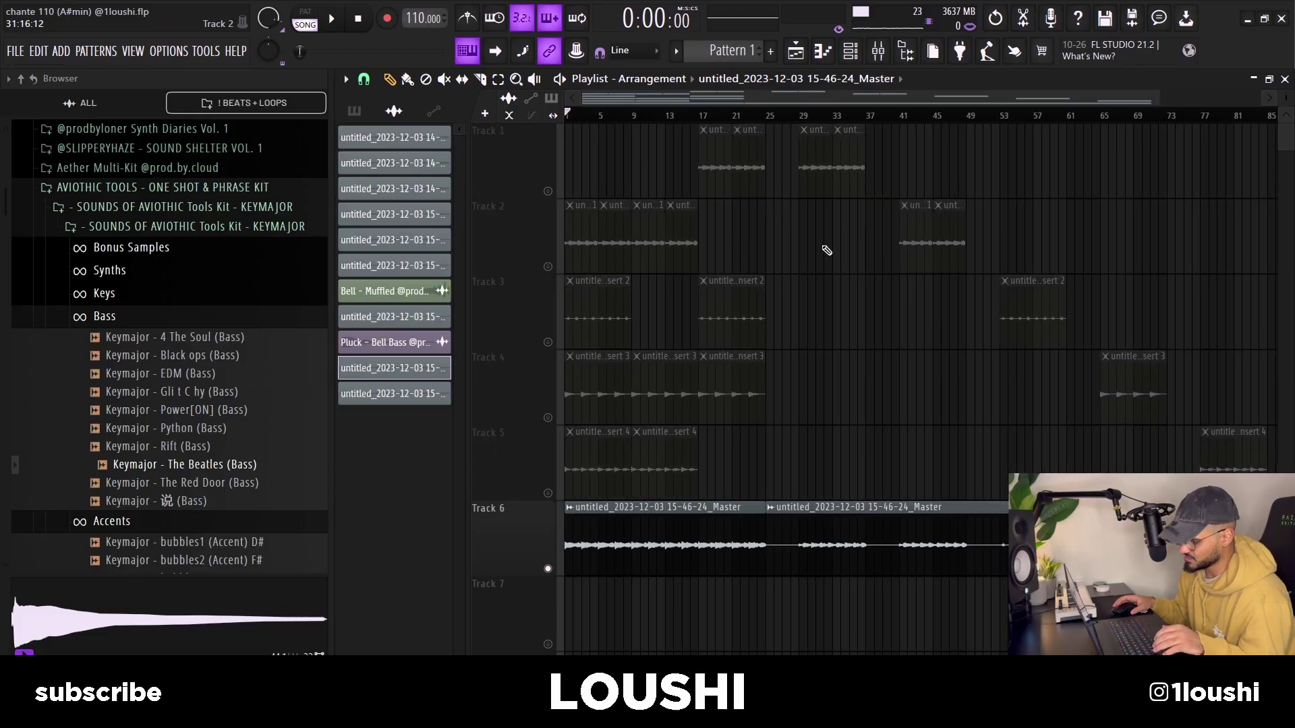
Open the Track 6 master clip's settings and view its soothe2 effect on Insert 21.
double_click(627, 541)
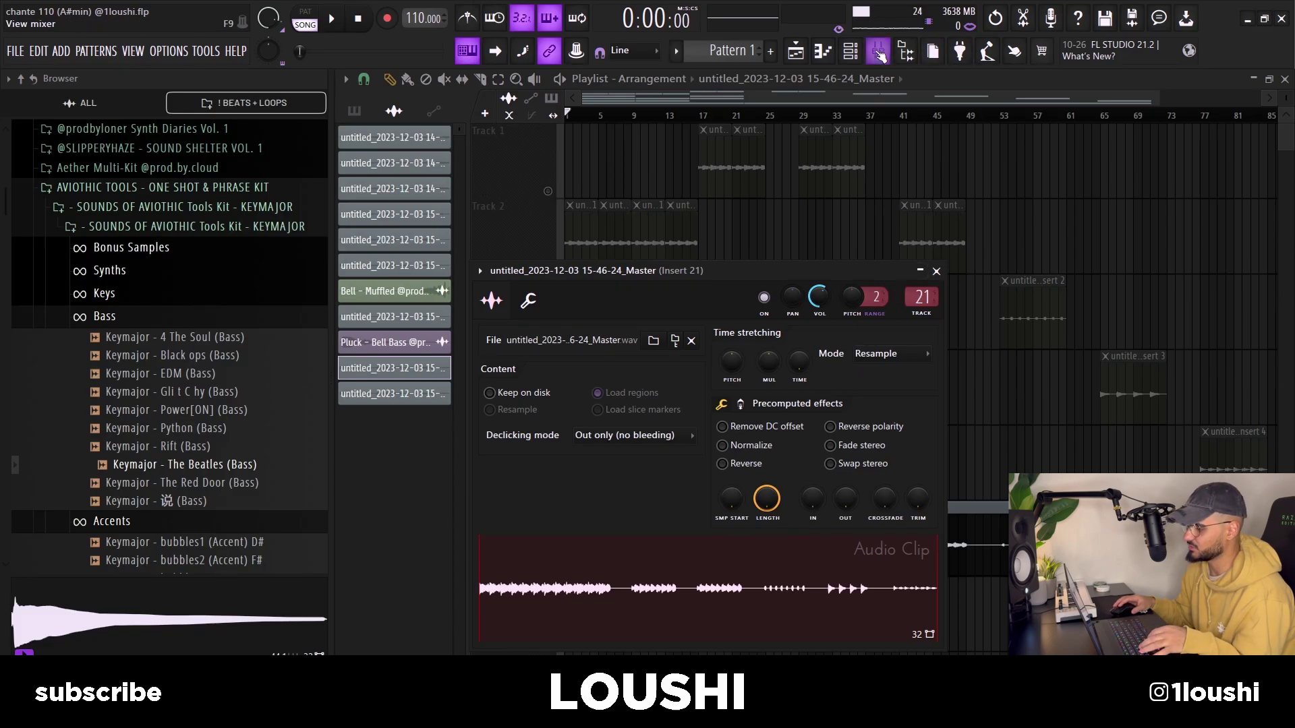
left_click(878, 52)
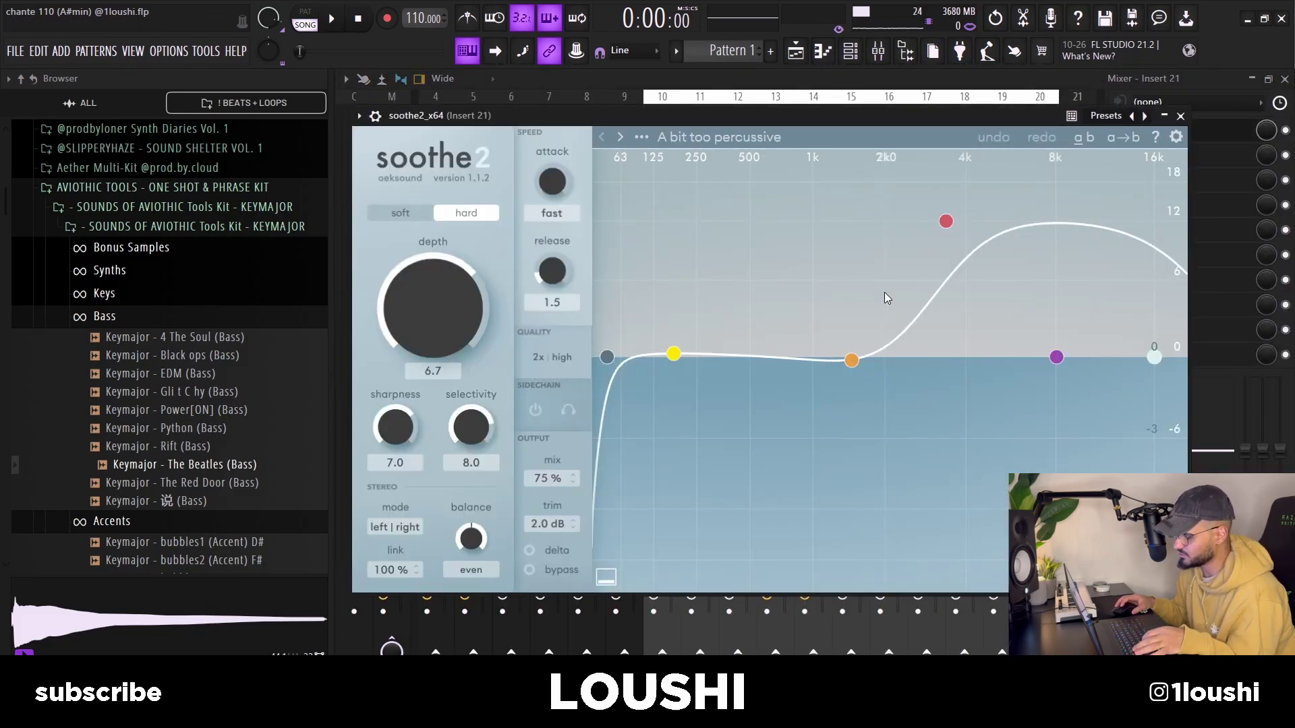